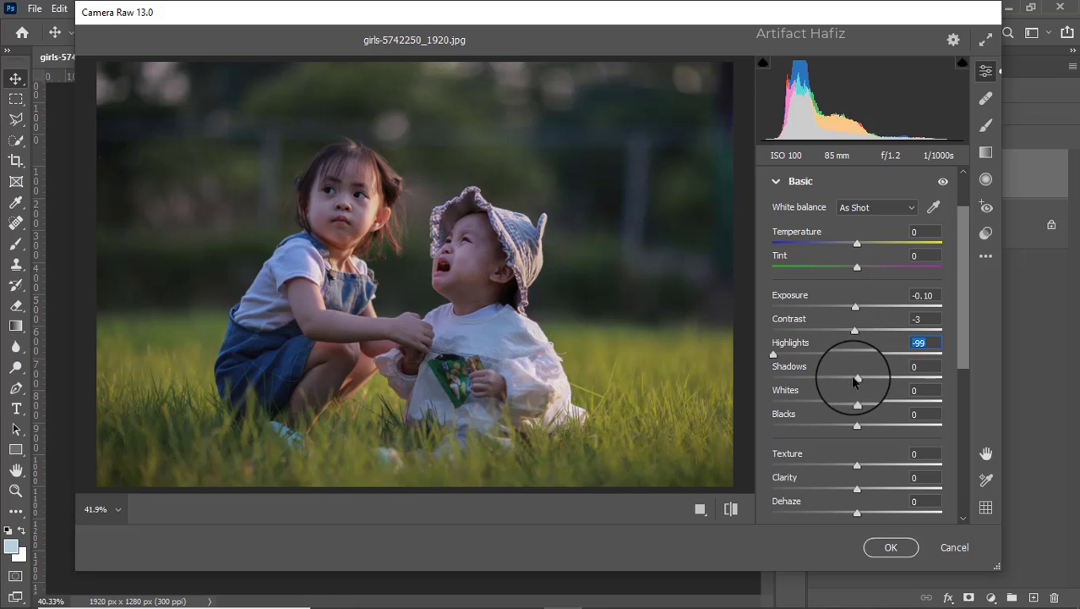
- Set Shadows to +13, Whites to +36, Blacks to +8, Texture to -4, Clarity to +6 and Dehaze to -6 in the basic adjustments
drag(857, 376, 863, 432)
scroll(899, 438, down, 2)
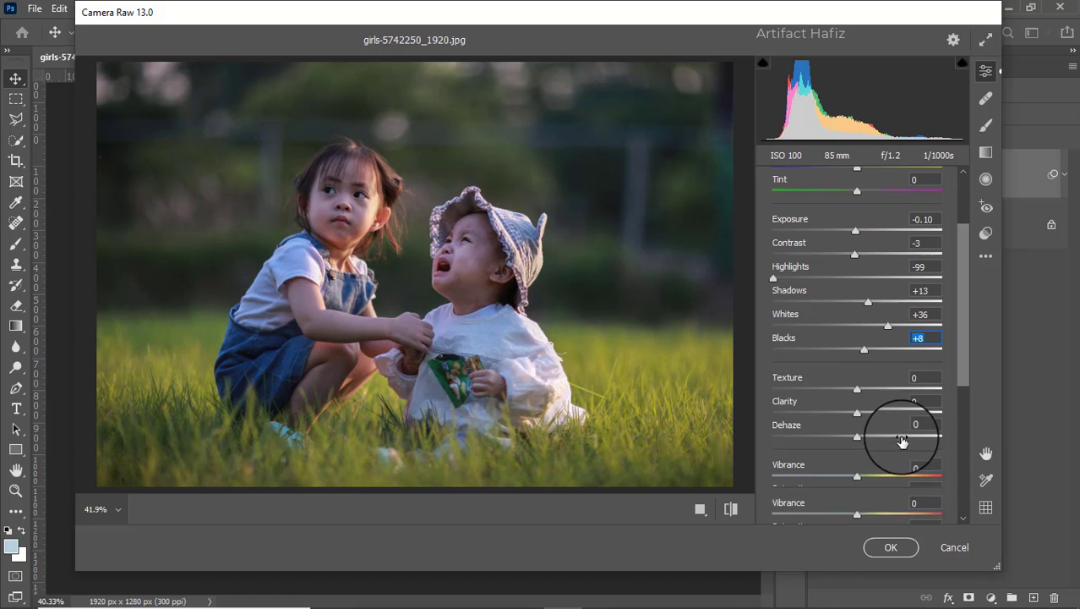
drag(857, 388, 862, 417)
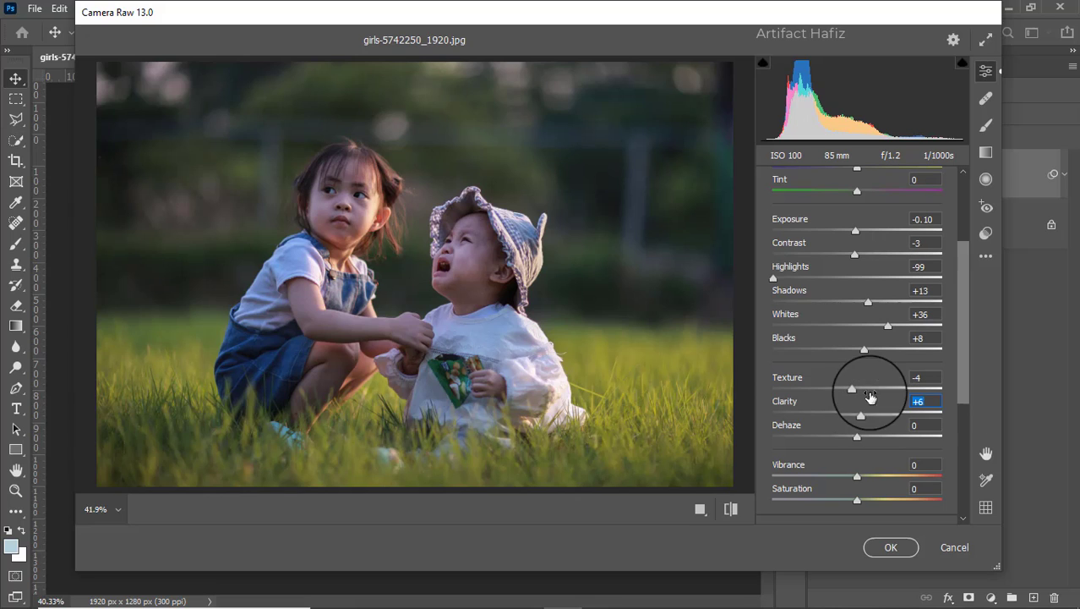
scroll(872, 393, down, 2)
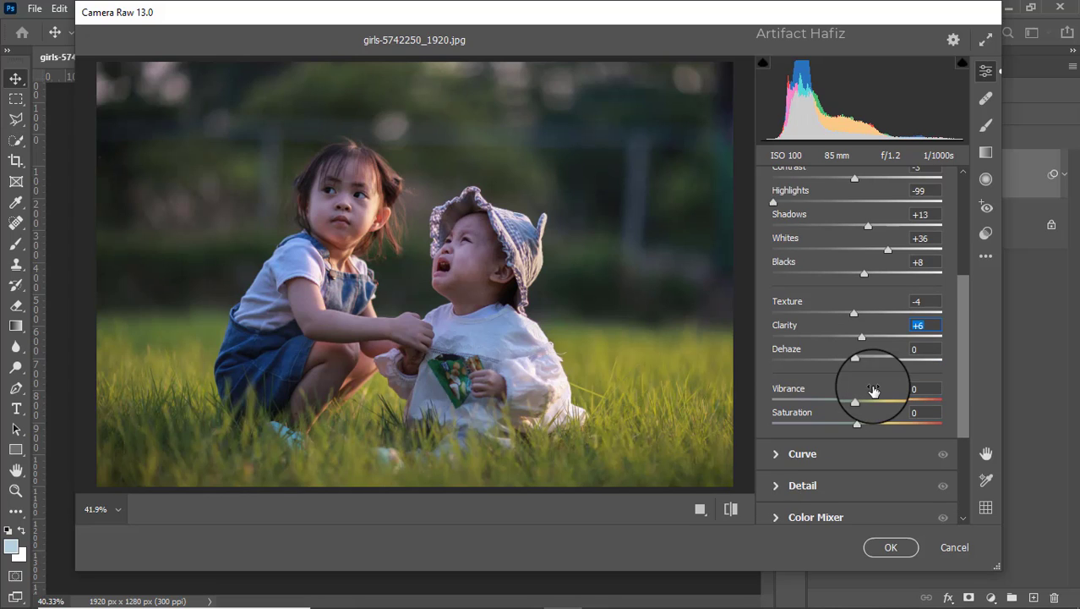
scroll(873, 390, up, 1)
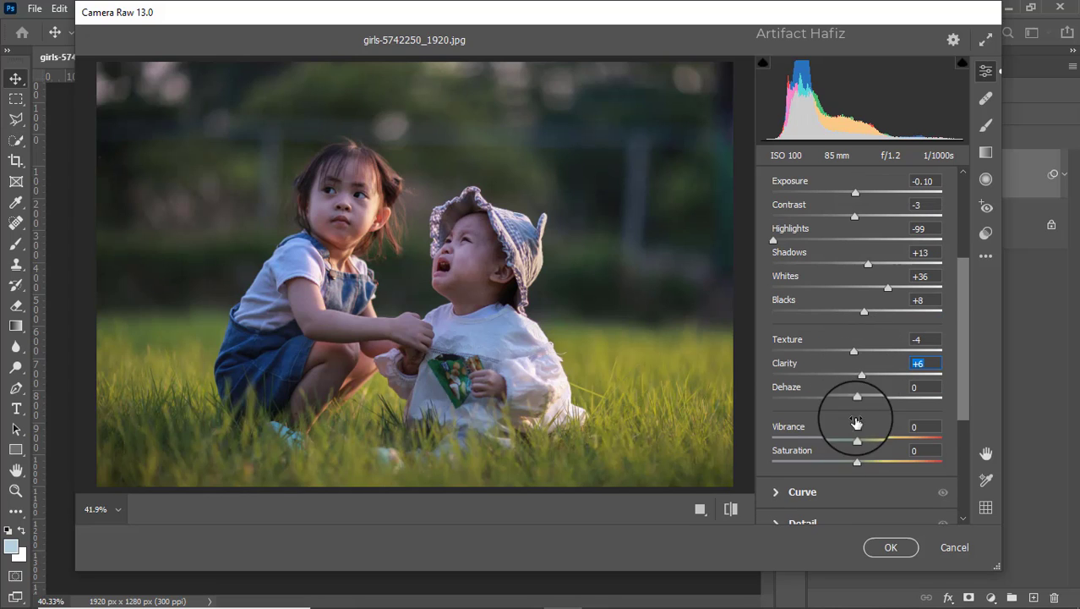
drag(857, 396, 852, 399)
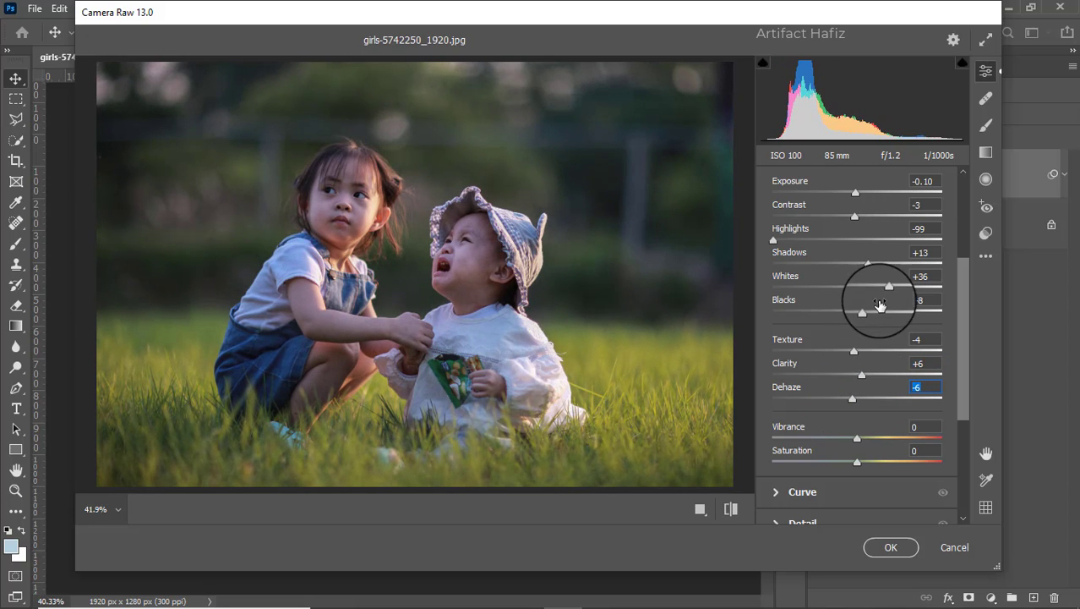
- Shape the point curve with an upper point at about input 196, output 207 and a lower point at input 63, output 62
scroll(880, 304, down, 4)
click(776, 340)
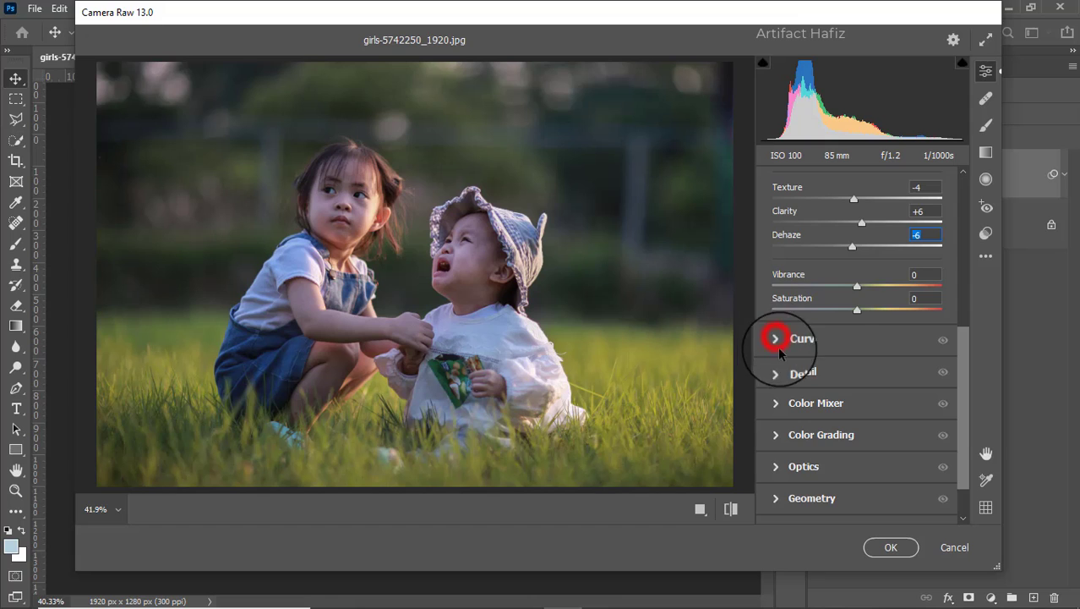
drag(817, 384, 817, 387)
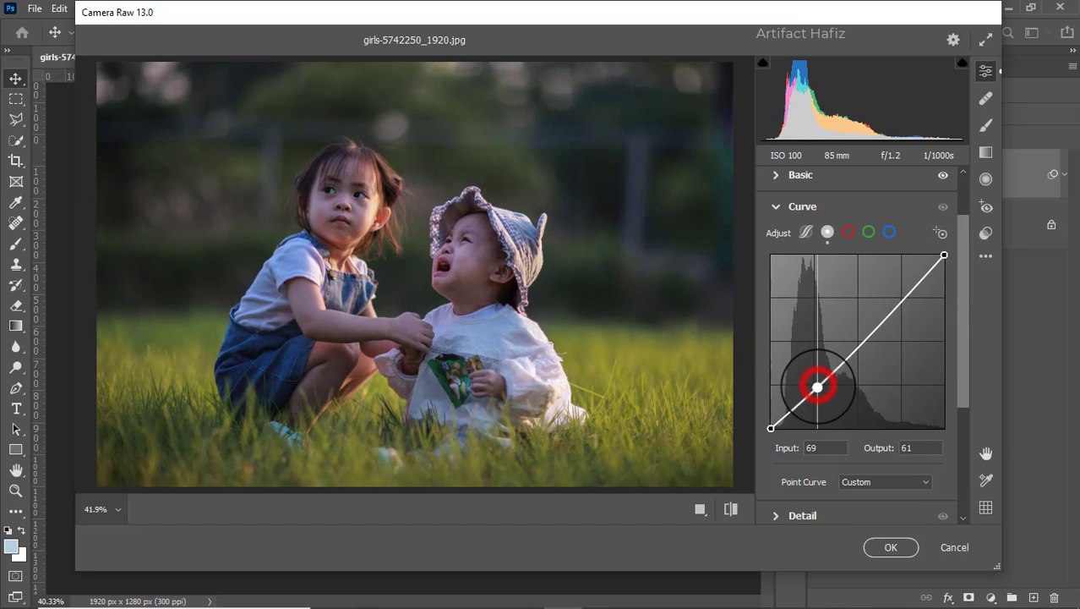
drag(904, 297, 904, 288)
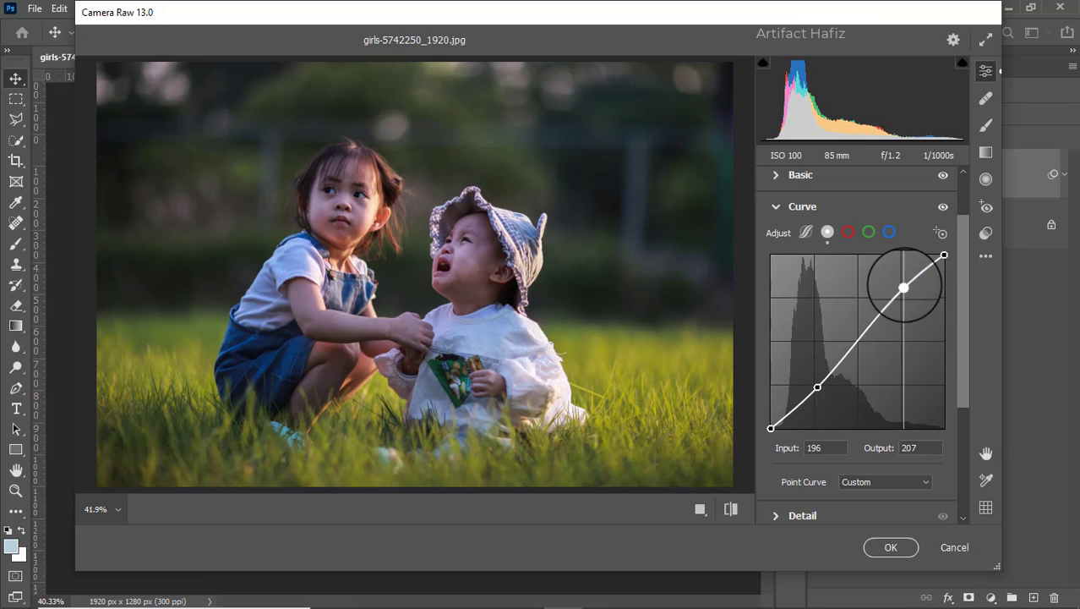
drag(817, 387, 814, 386)
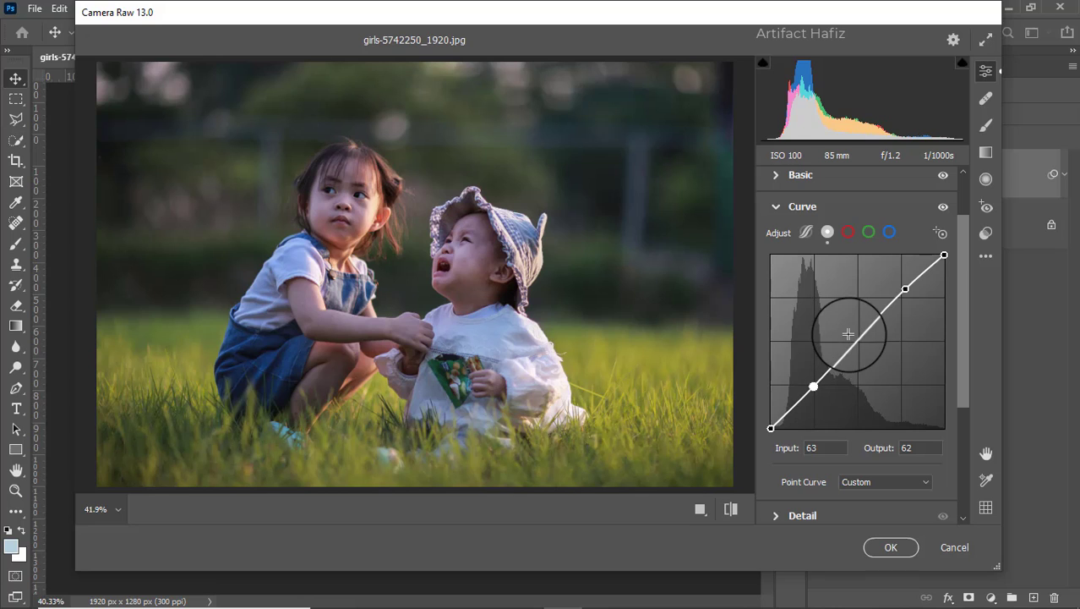
- Set the photo's Noise Reduction to 16 in the detail adjustments
scroll(856, 465, down, 4)
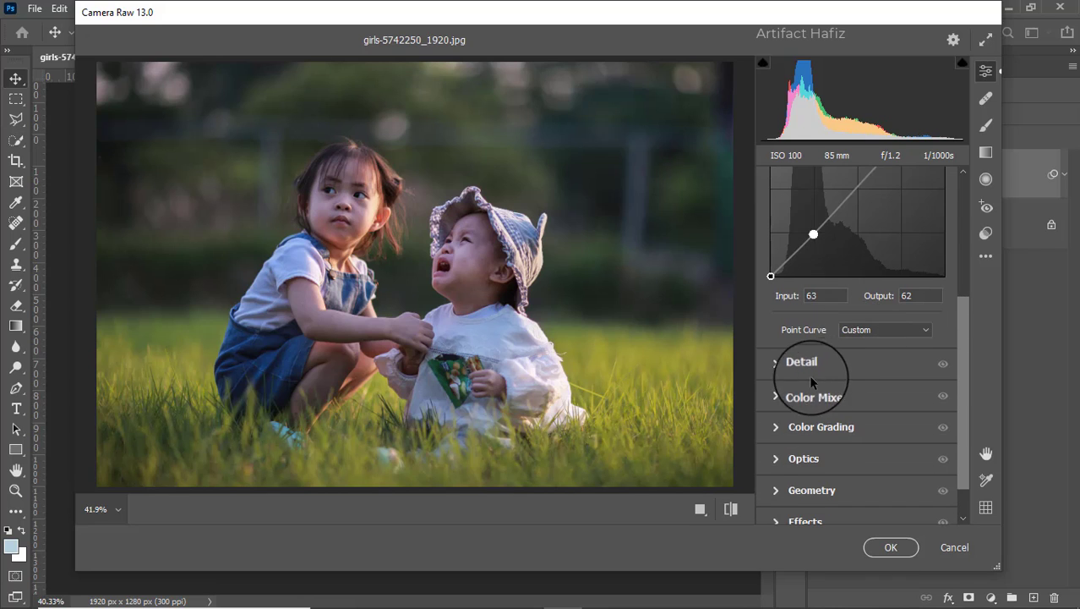
click(778, 365)
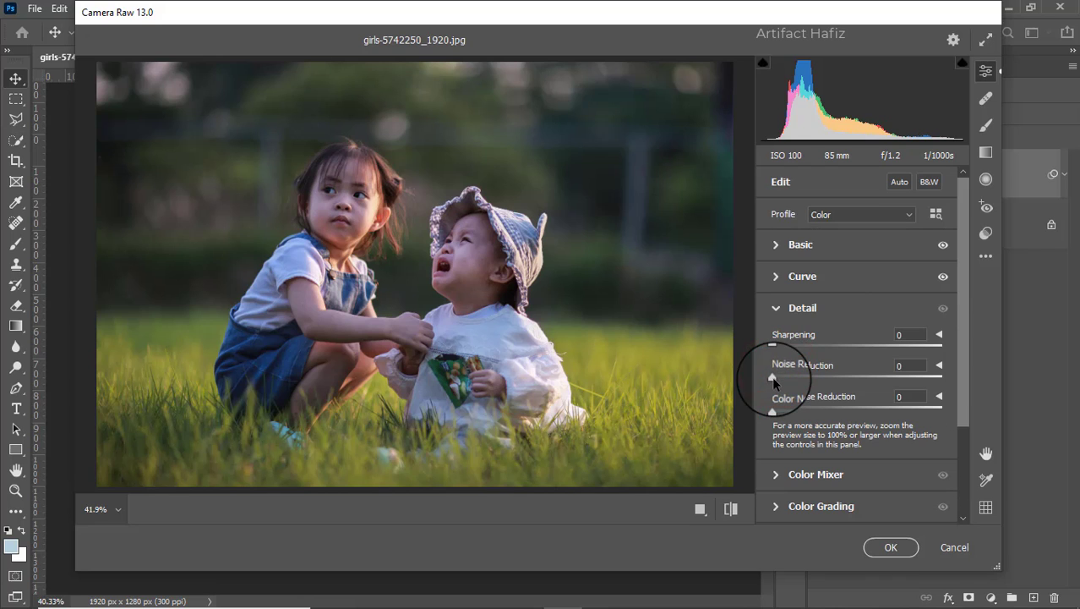
drag(800, 375, 822, 376)
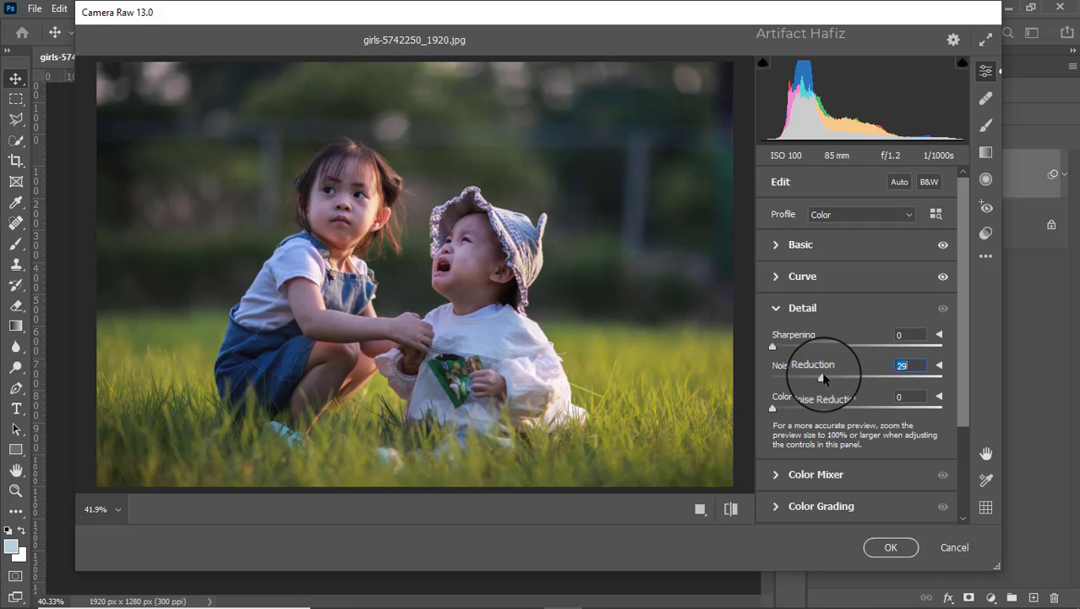
drag(824, 378, 798, 381)
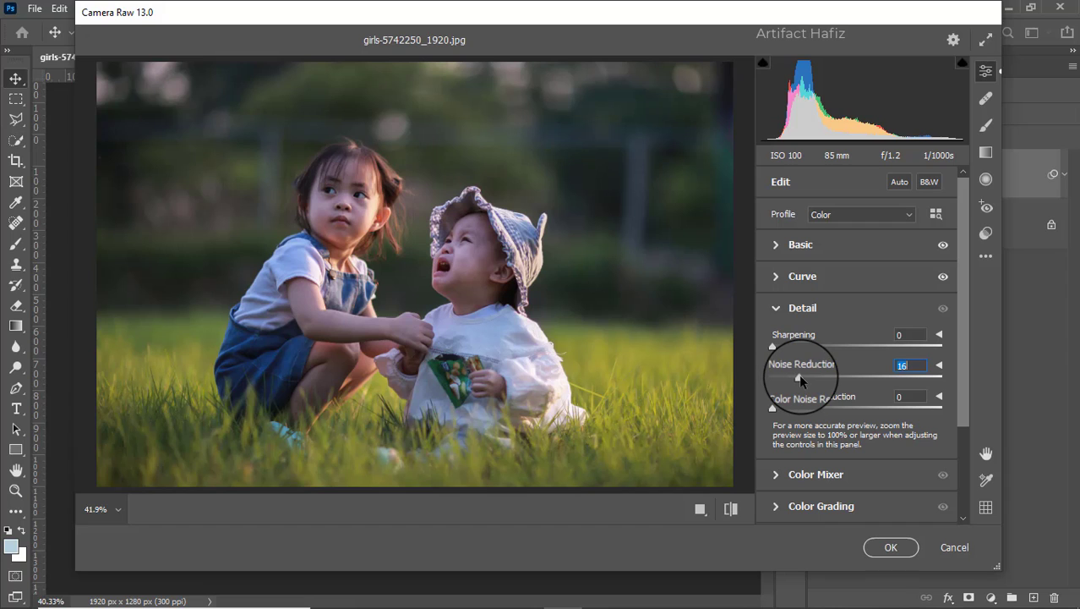
- Set the HSL saturation of Reds to +1, Yellows to -21, Greens to -50, and Aquas and Blues to -18
scroll(858, 338, down, 3)
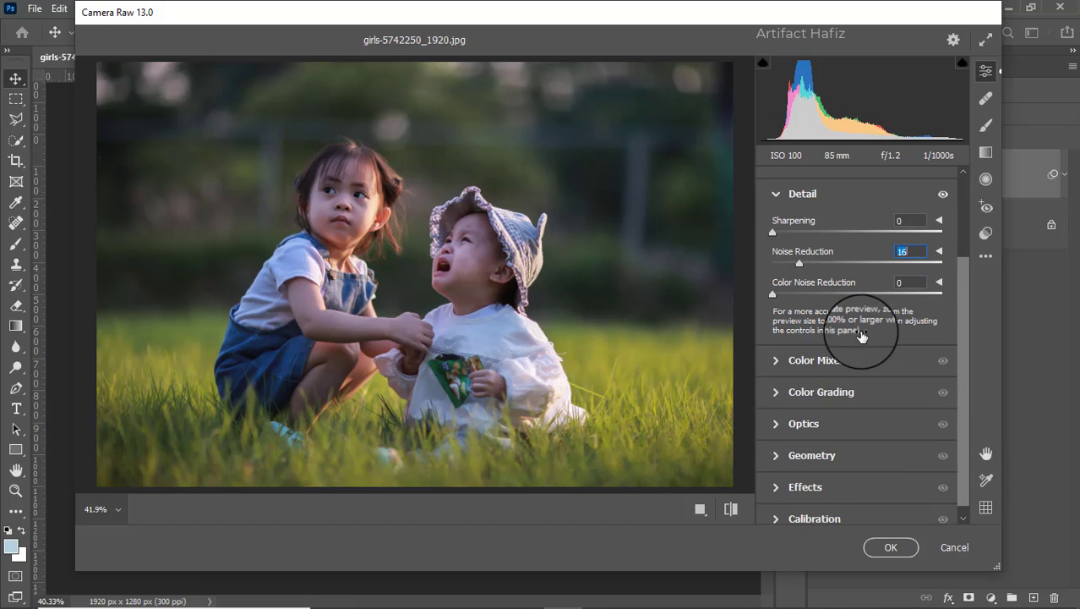
click(776, 348)
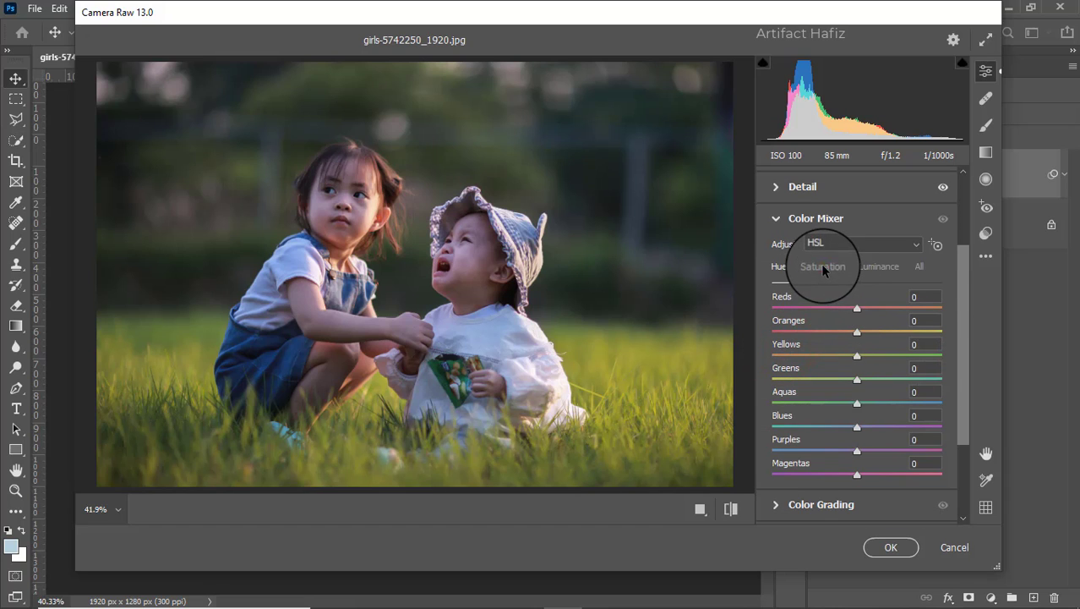
click(823, 267)
drag(857, 356, 812, 388)
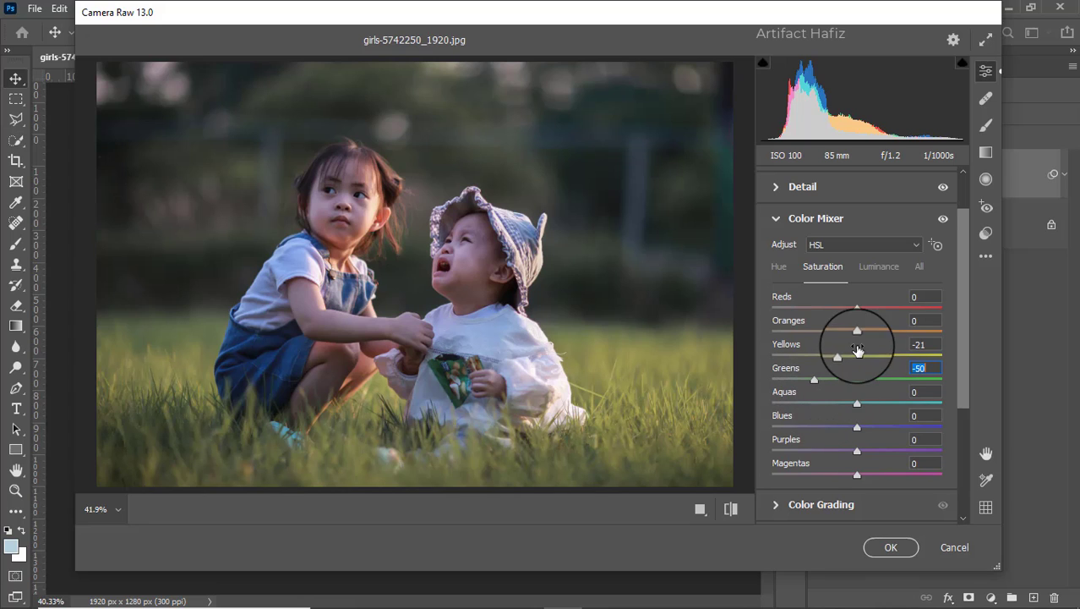
drag(857, 308, 843, 352)
- Set the HSL luminance of Reds to +5, Oranges to +4 and Yellows to -5, and lower the Greens luminance slightly
scroll(861, 396, down, 2)
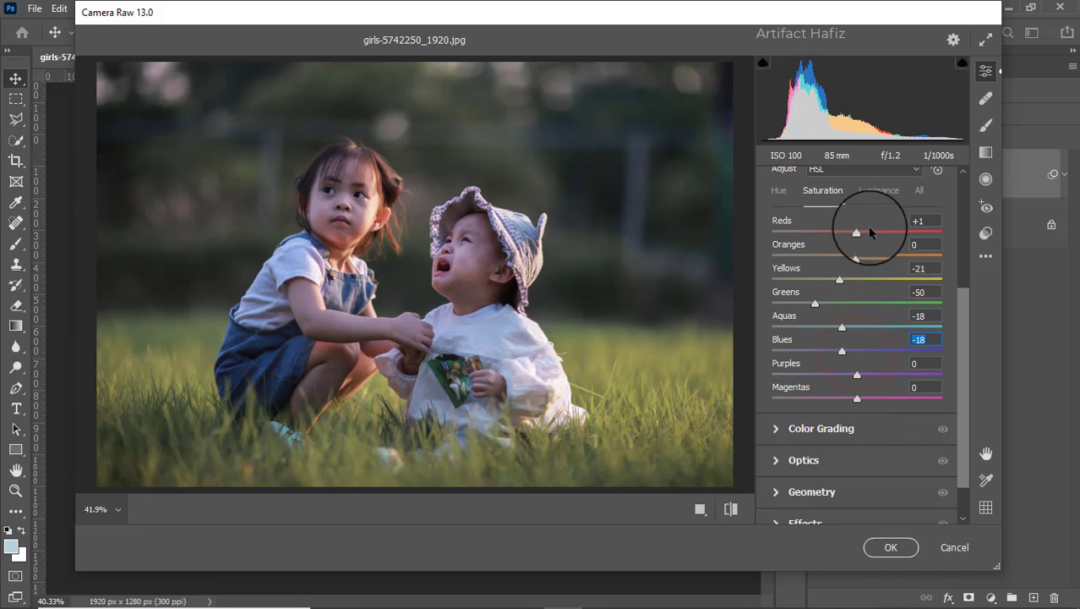
click(878, 194)
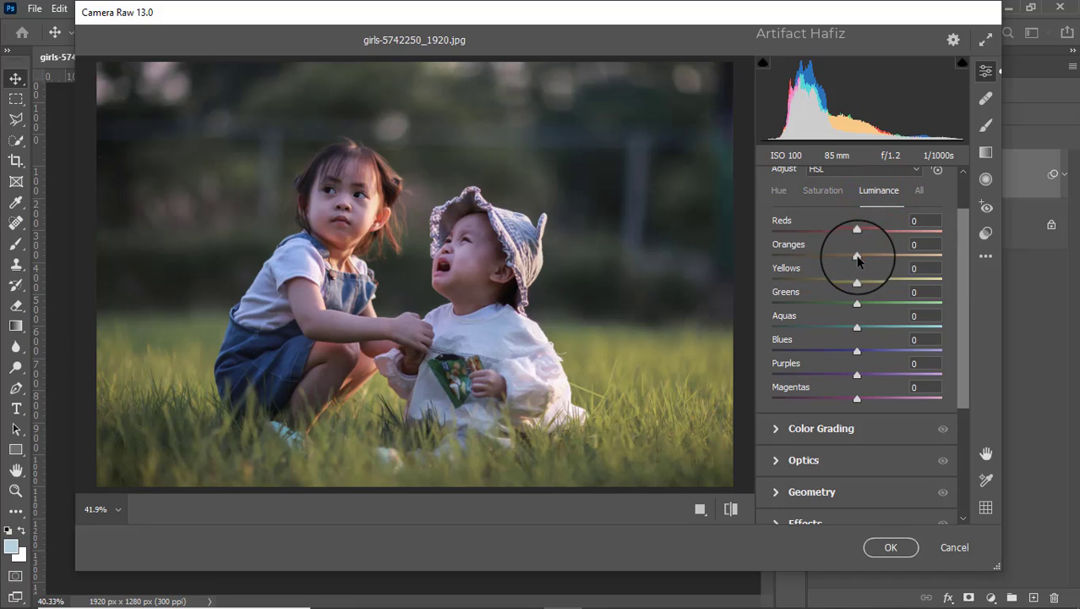
mouse_move(857, 254)
mouse_down()
mouse_move(899, 251)
mouse_move(860, 250)
mouse_move(860, 237)
mouse_up()
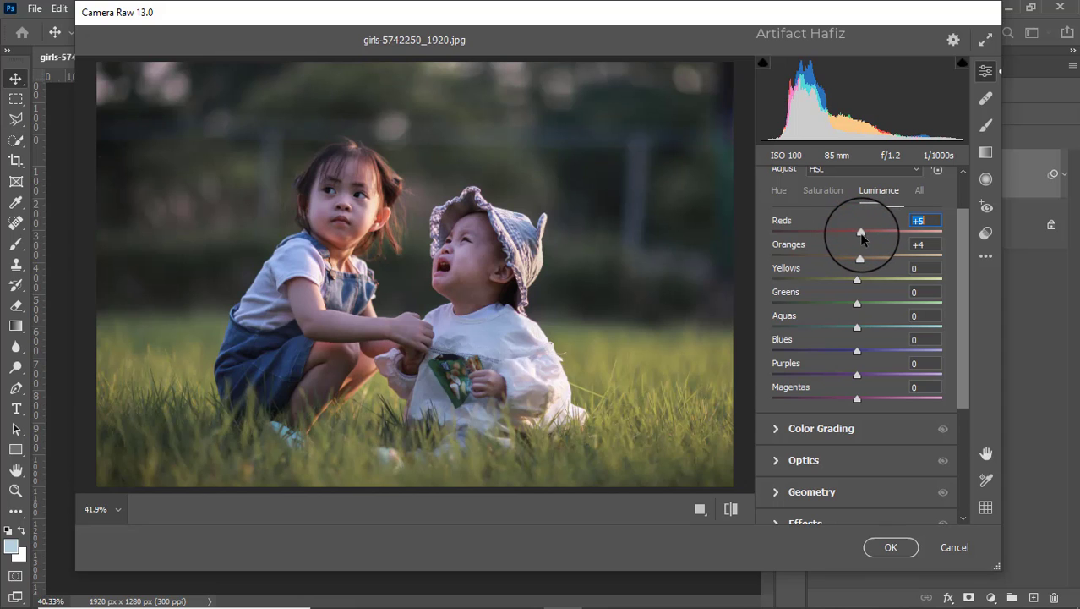
drag(857, 282, 852, 311)
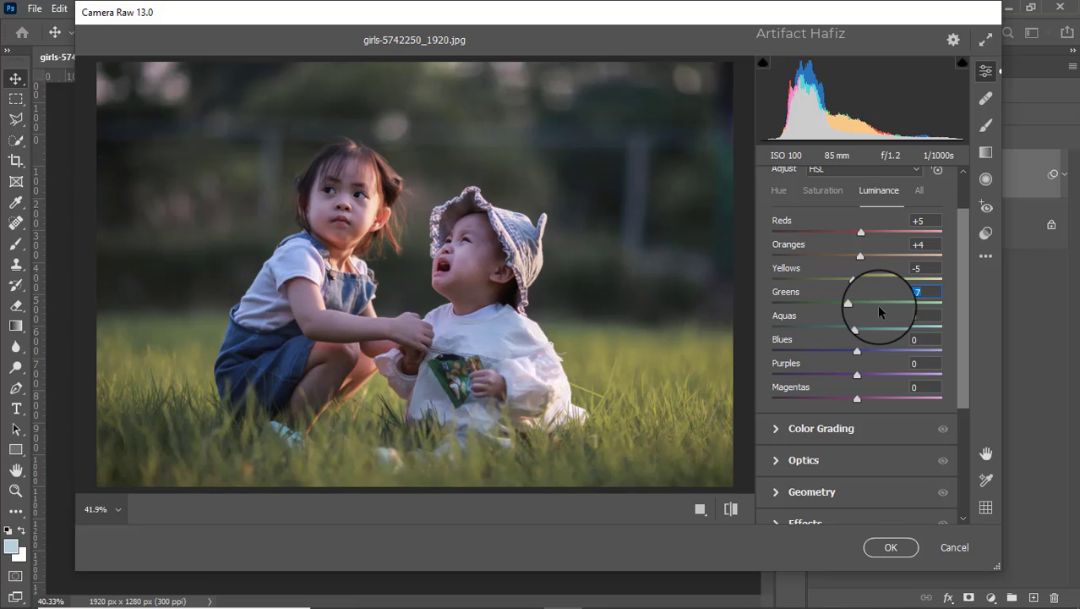
- Color grade the midtones yellow (hue 62, saturation 50), shadows blue (hue 211, saturation 26) and highlights orange (saturation 31)
scroll(884, 317, down, 2)
click(780, 379)
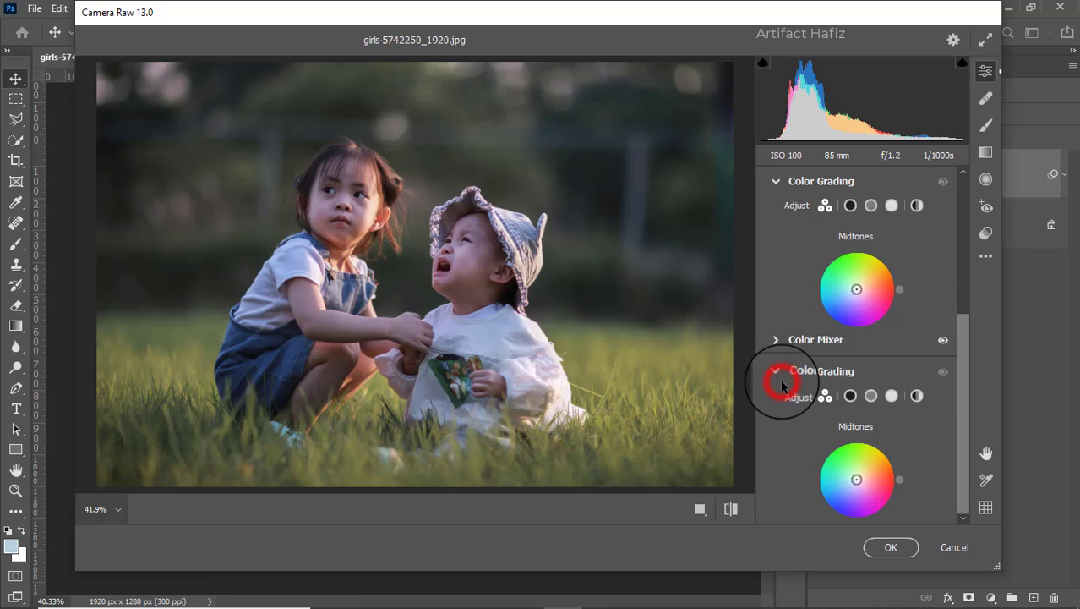
drag(855, 294, 865, 273)
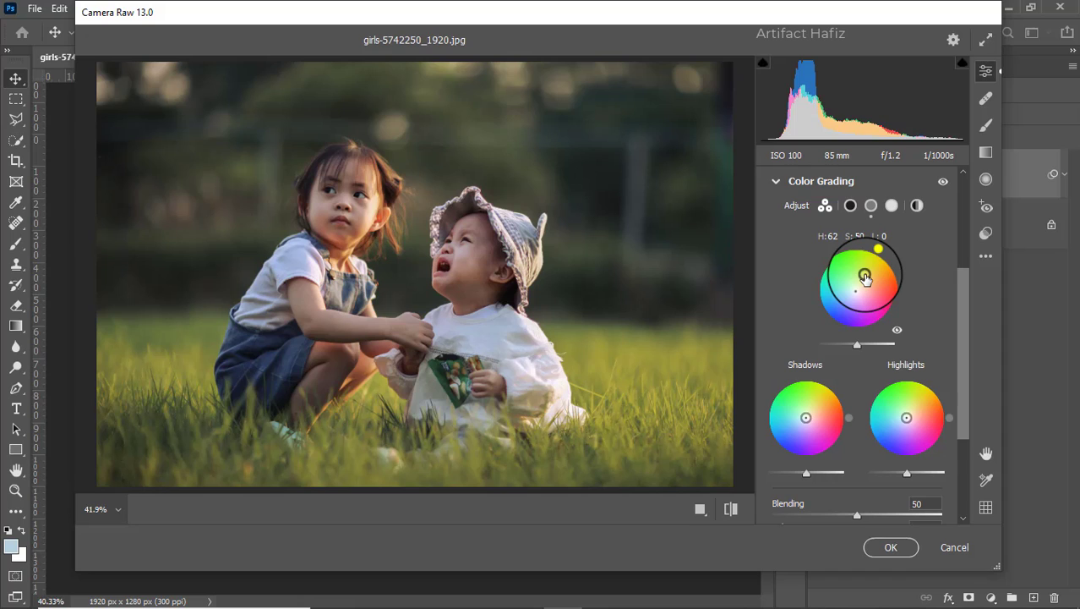
drag(804, 419, 798, 422)
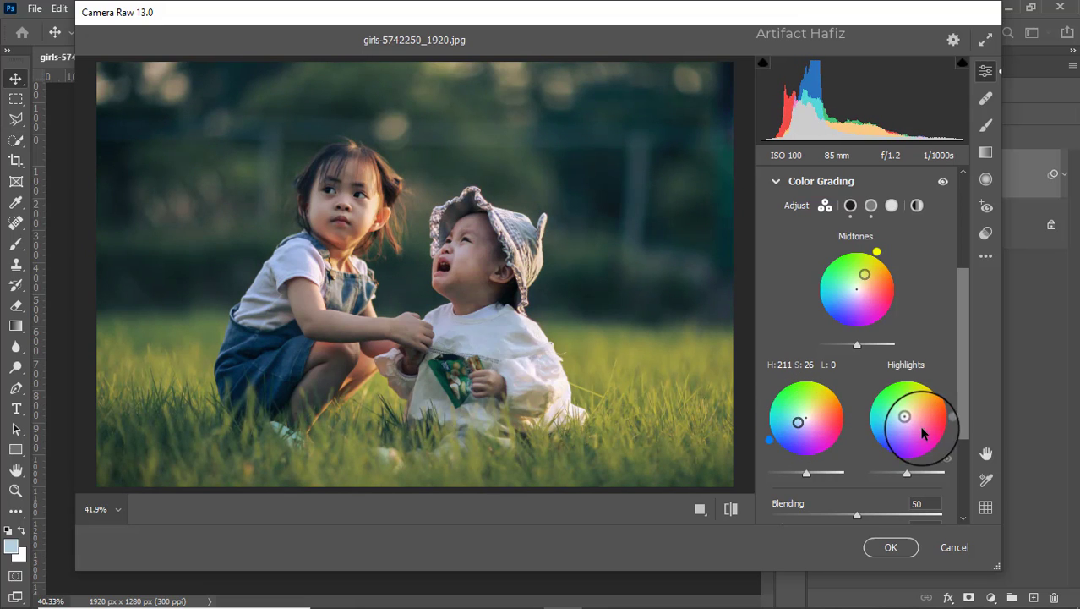
drag(906, 418, 916, 412)
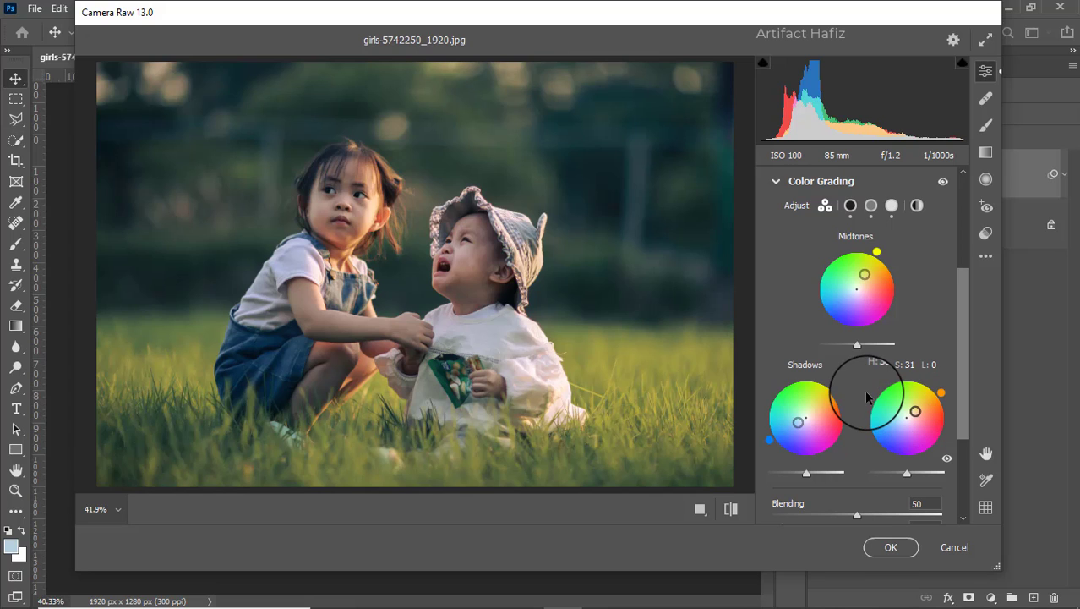
- Calibrate the primary colors' saturation to +1 for red, +3 for green and +5 for blue
scroll(864, 389, down, 3)
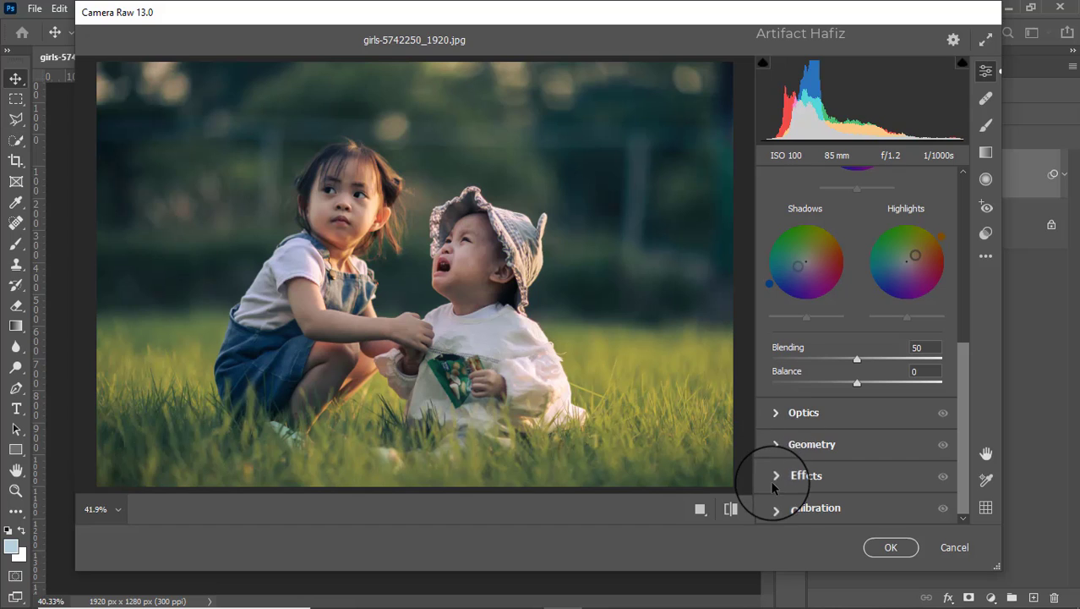
click(776, 507)
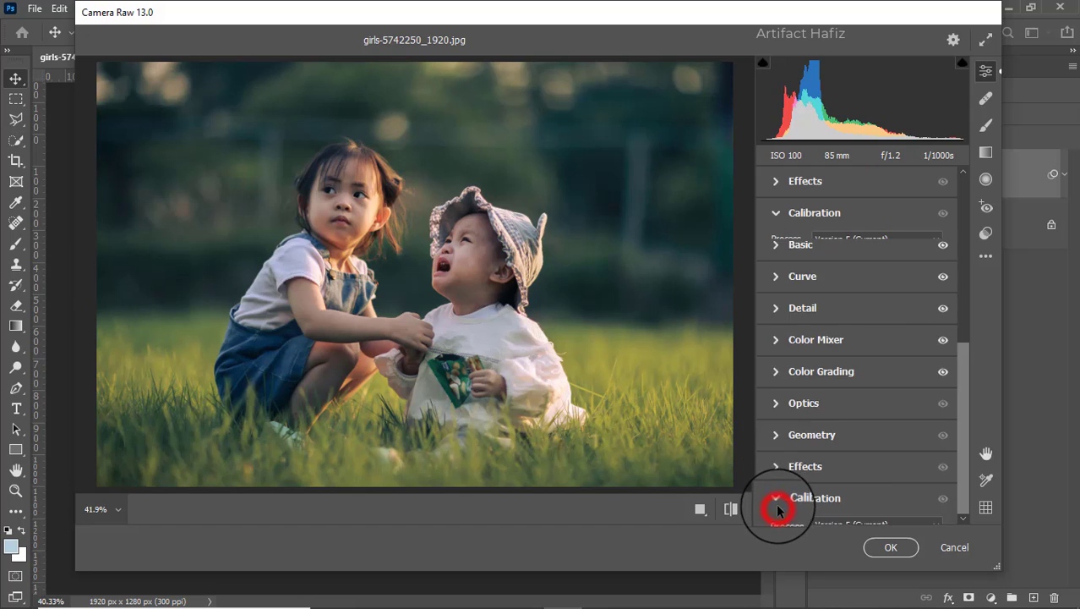
click(858, 365)
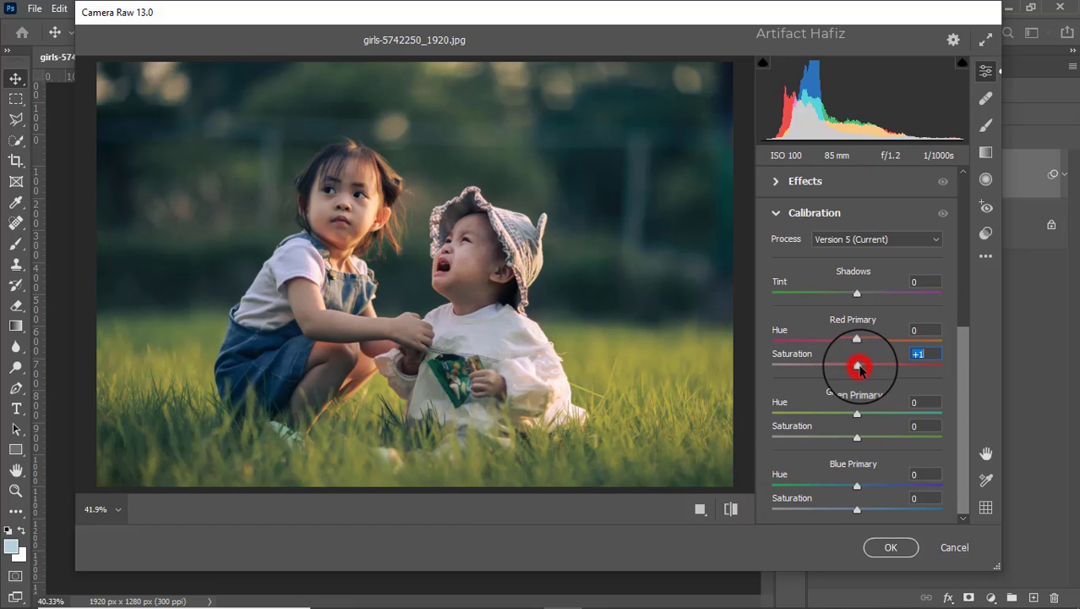
click(857, 437)
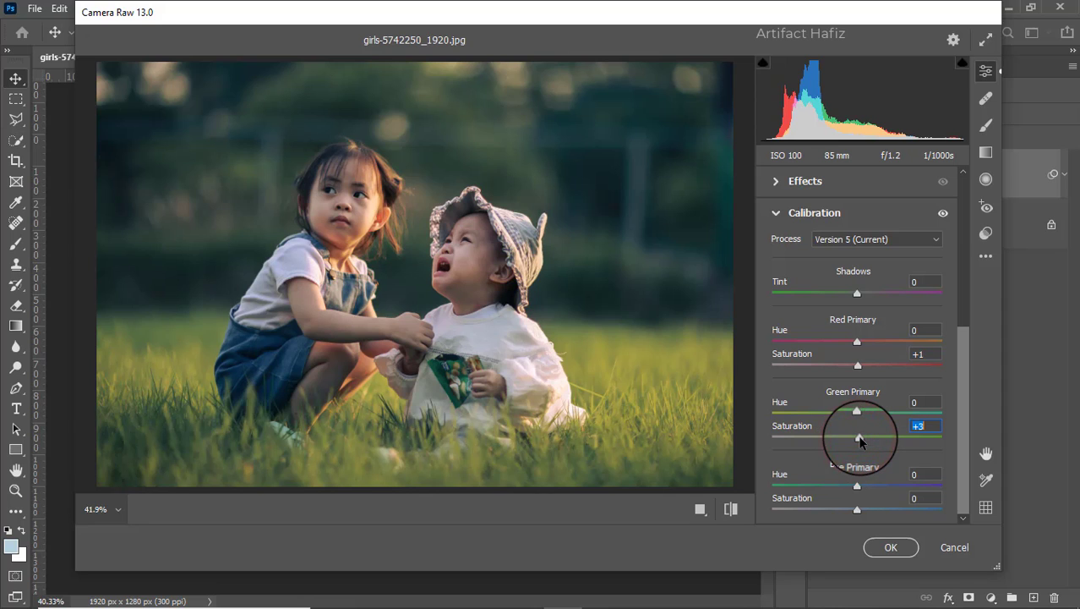
click(860, 509)
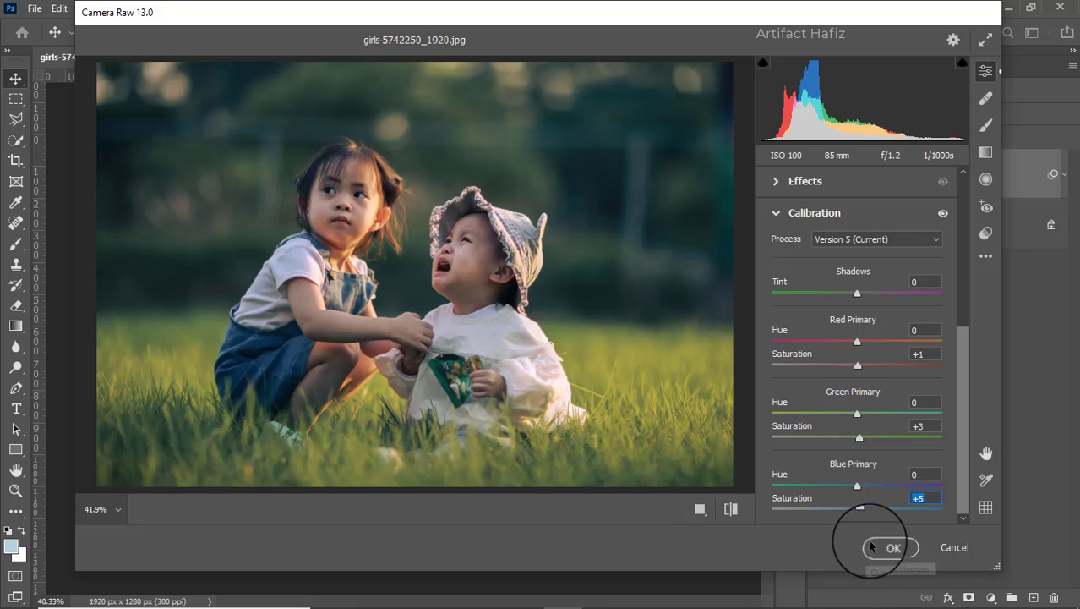
- Apply the Camera Raw edits and compare the photo with the Background copy layer hidden and shown
click(872, 545)
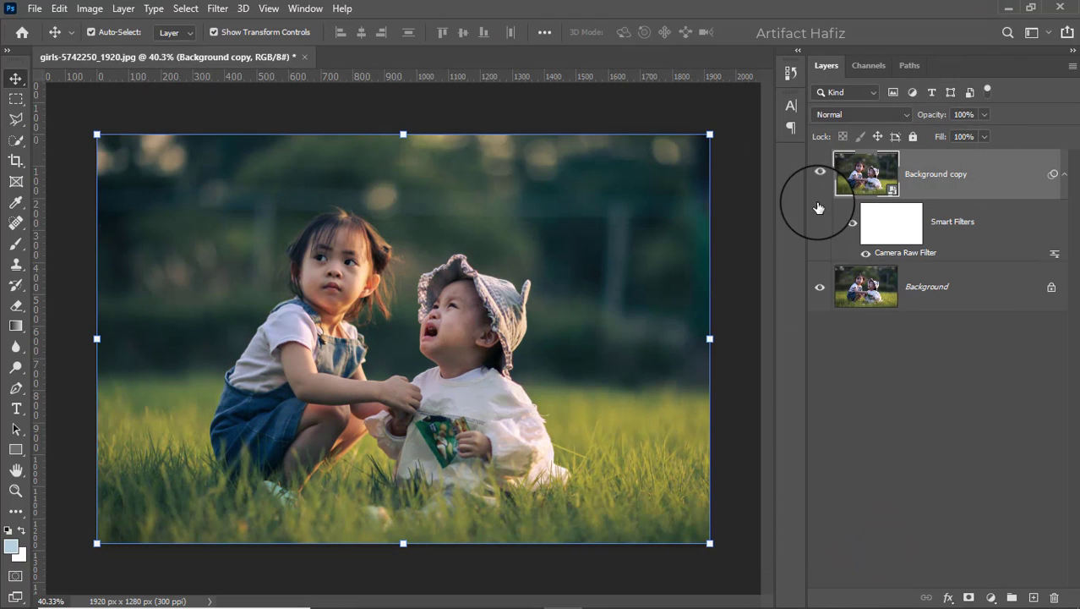
click(821, 177)
click(820, 177)
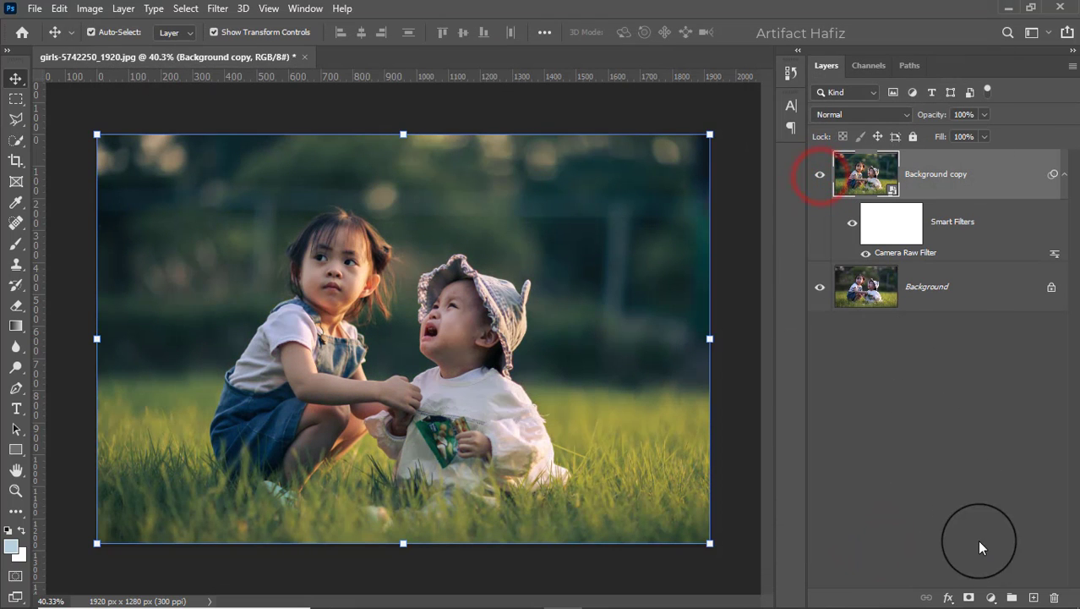
- Add a Color Lookup adjustment layer using the Fuji F125 Kodak 2395 (by Adobe) 3D LUT
click(990, 597)
click(979, 504)
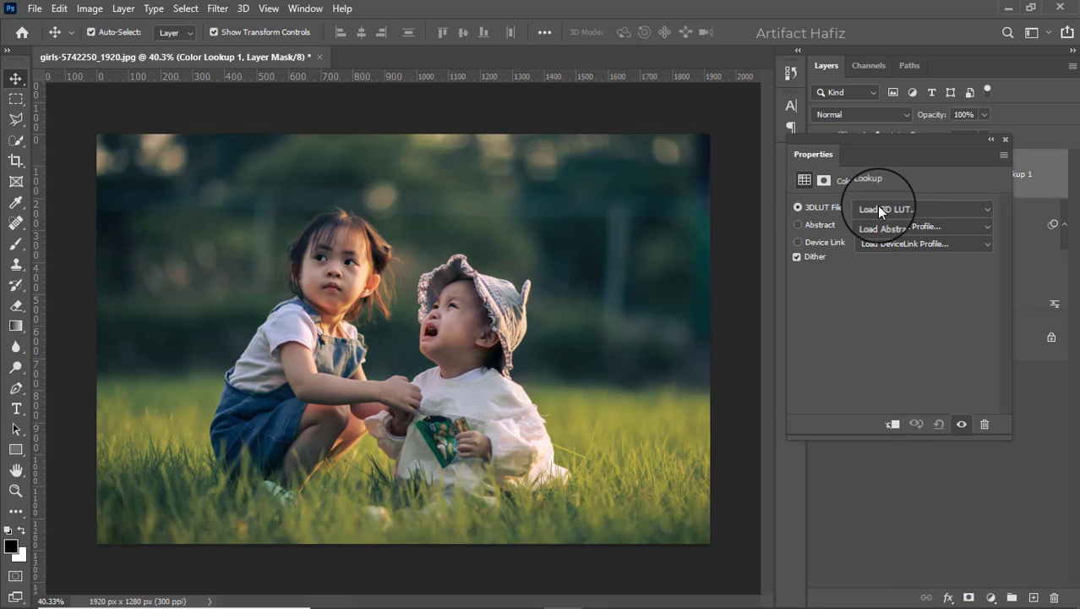
click(879, 211)
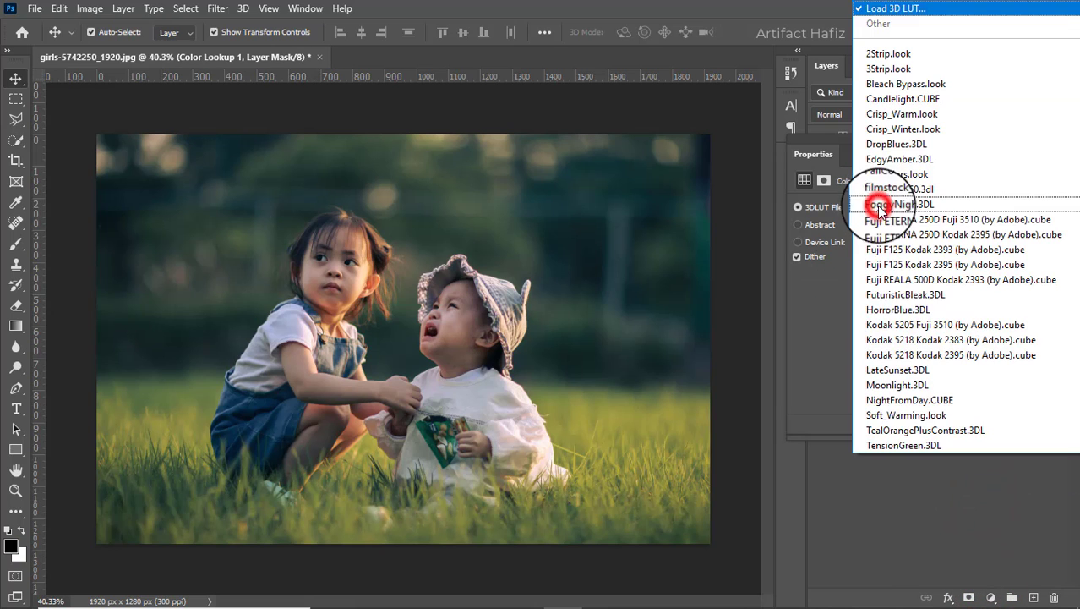
click(901, 268)
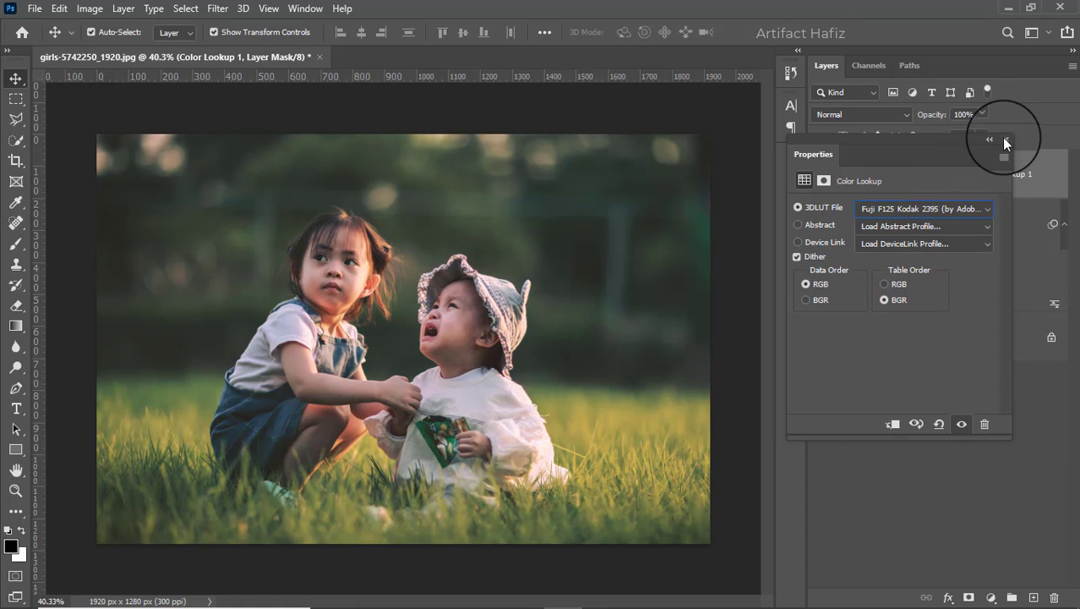
click(1004, 142)
- Lower the Color Lookup adjustment layer's opacity to 7%
click(983, 114)
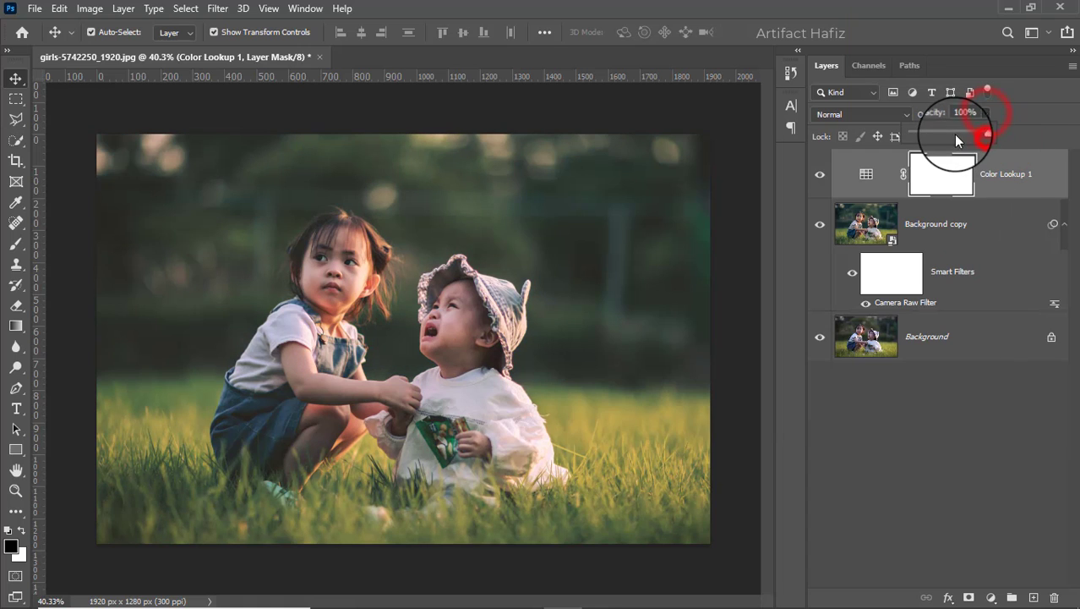
drag(956, 140, 918, 133)
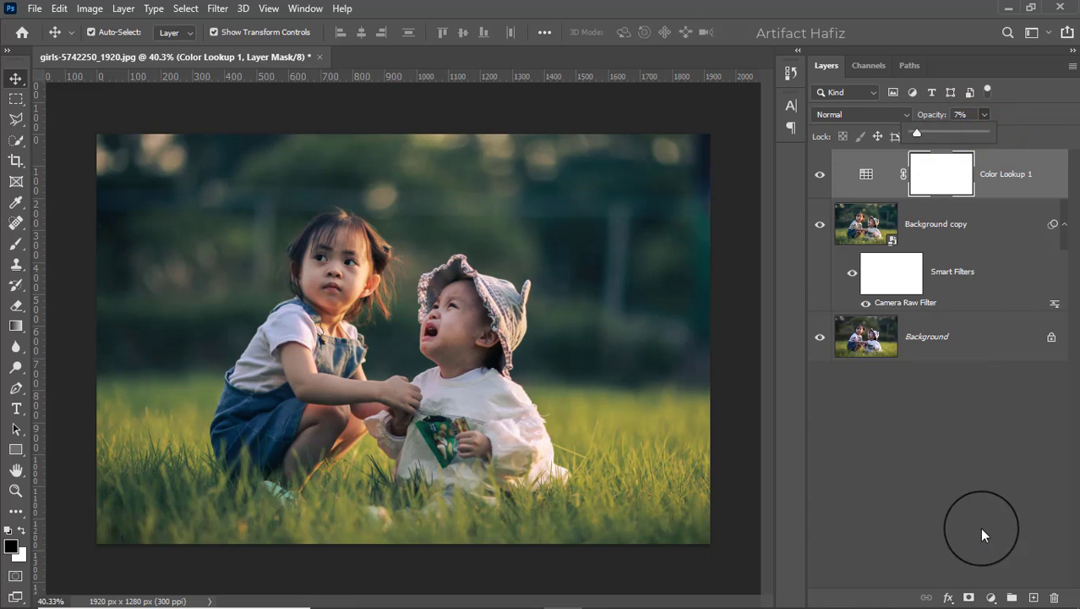
- Add a Levels adjustment layer above the Color Lookup layer with the RGB white input level set to 243
click(991, 597)
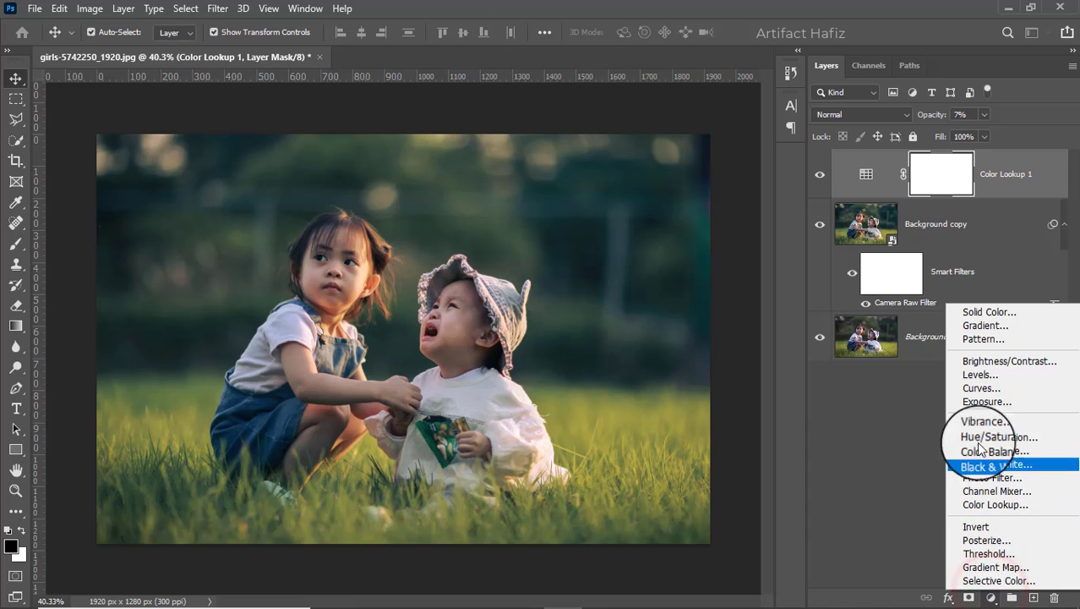
click(982, 374)
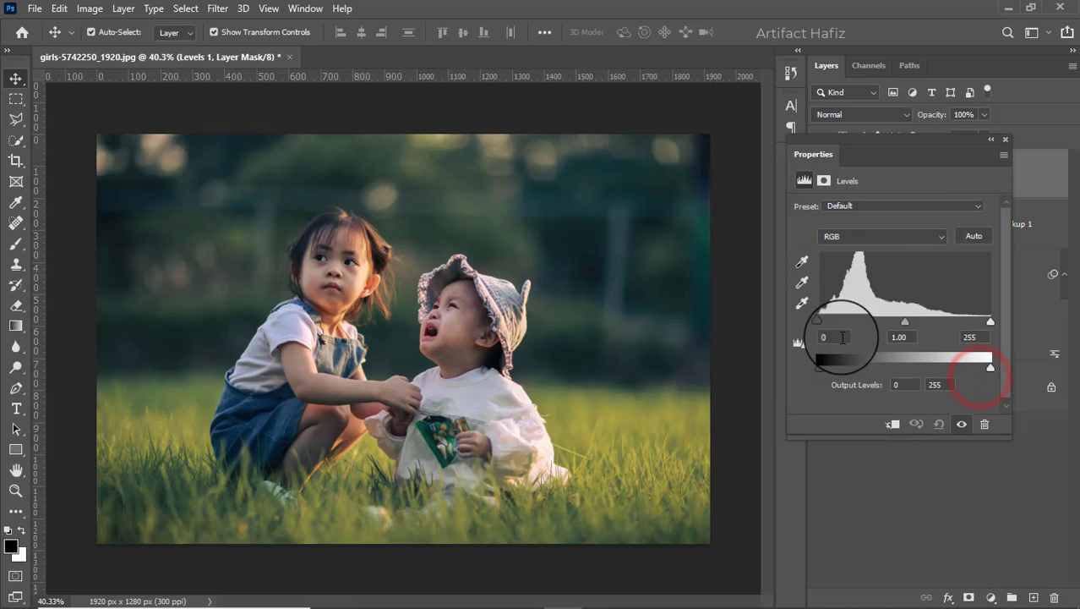
drag(989, 321, 983, 320)
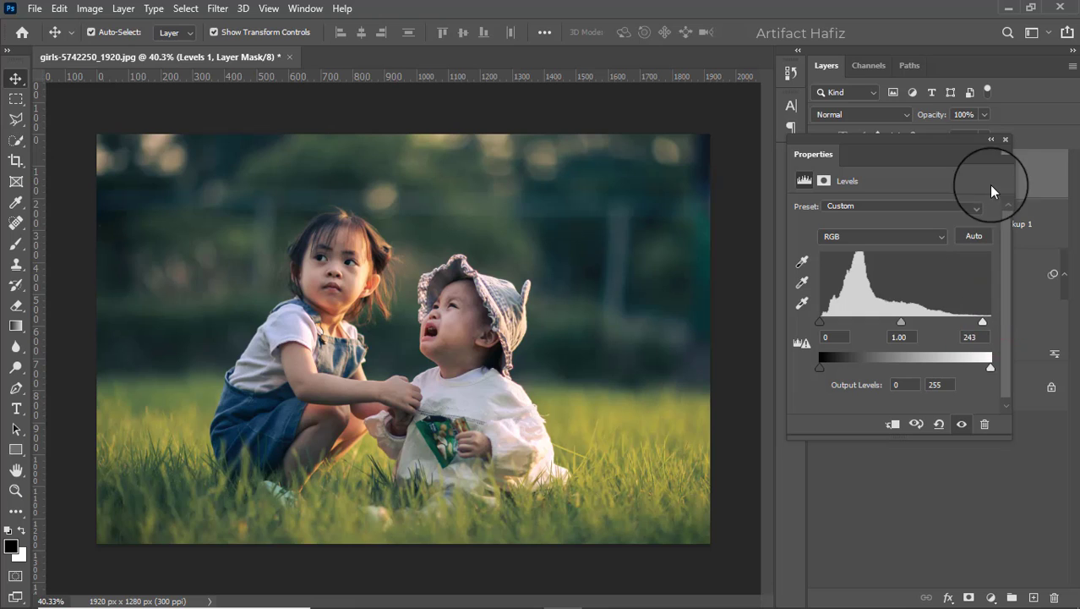
click(1003, 138)
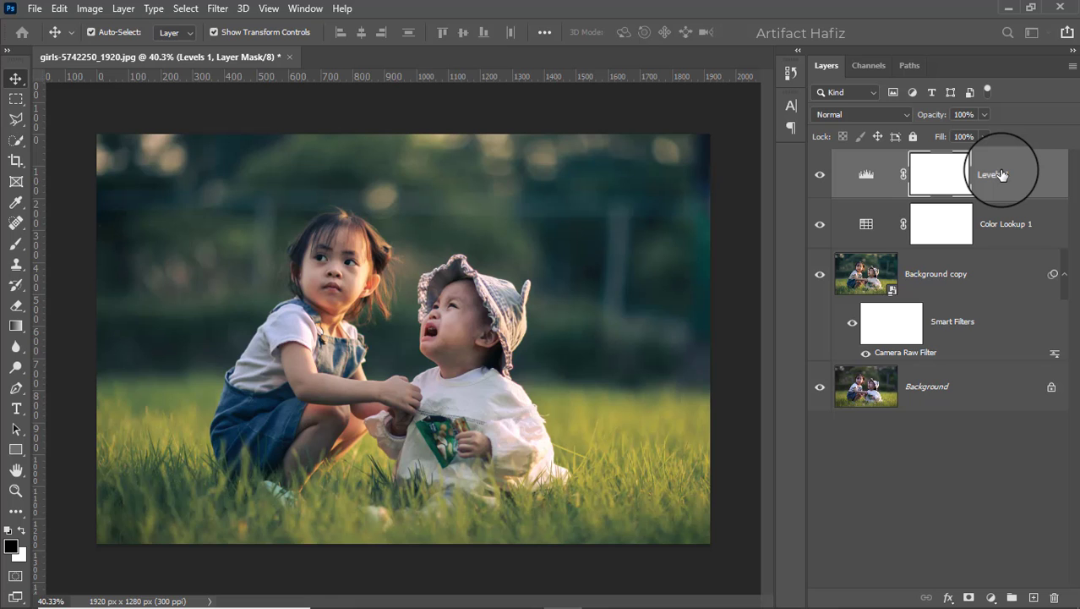
- Stamp all visible layers into a new top layer and convert it for smart filters
key(alt+shift+ctrl+w)
click(968, 38)
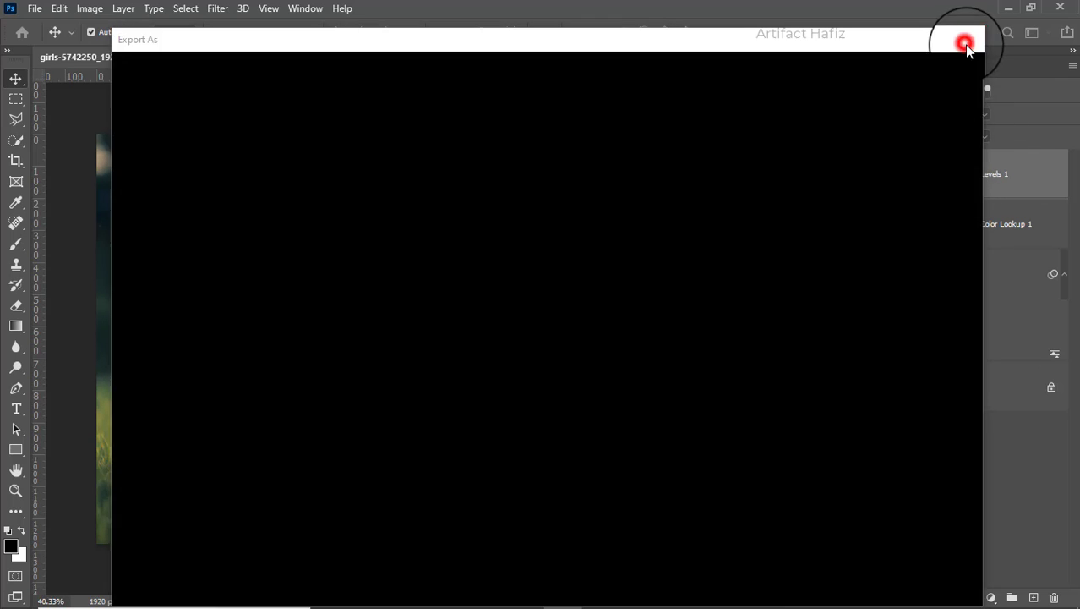
key(ctrl+alt+shift+e)
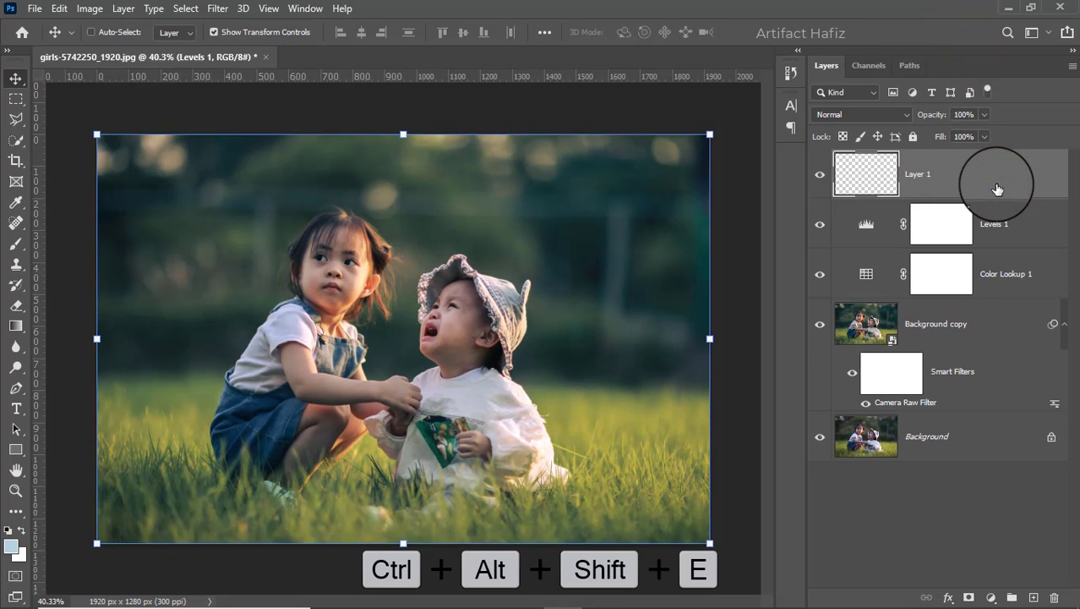
click(218, 8)
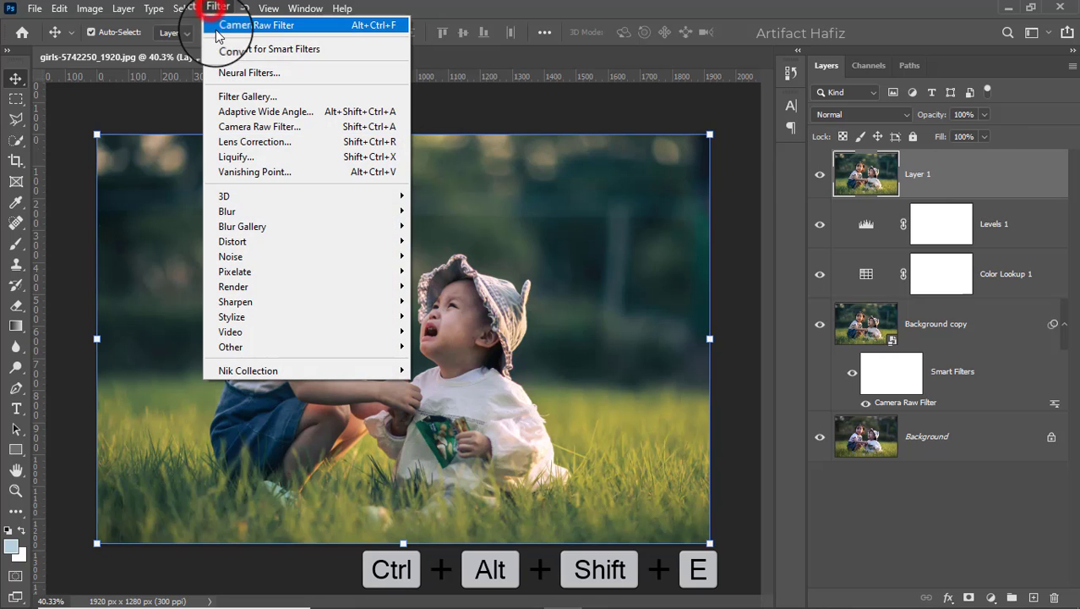
click(223, 49)
- Apply the Nik Collection Color Efex Pro 4 Cross Processing filter with method L02 to the stamped layer
click(218, 9)
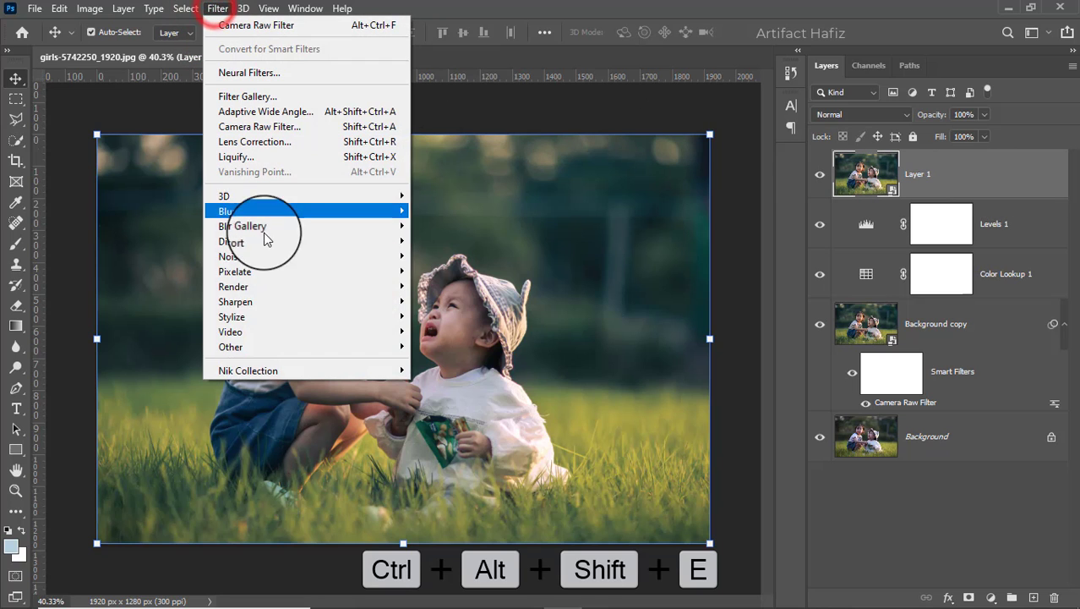
mouse_move(390, 369)
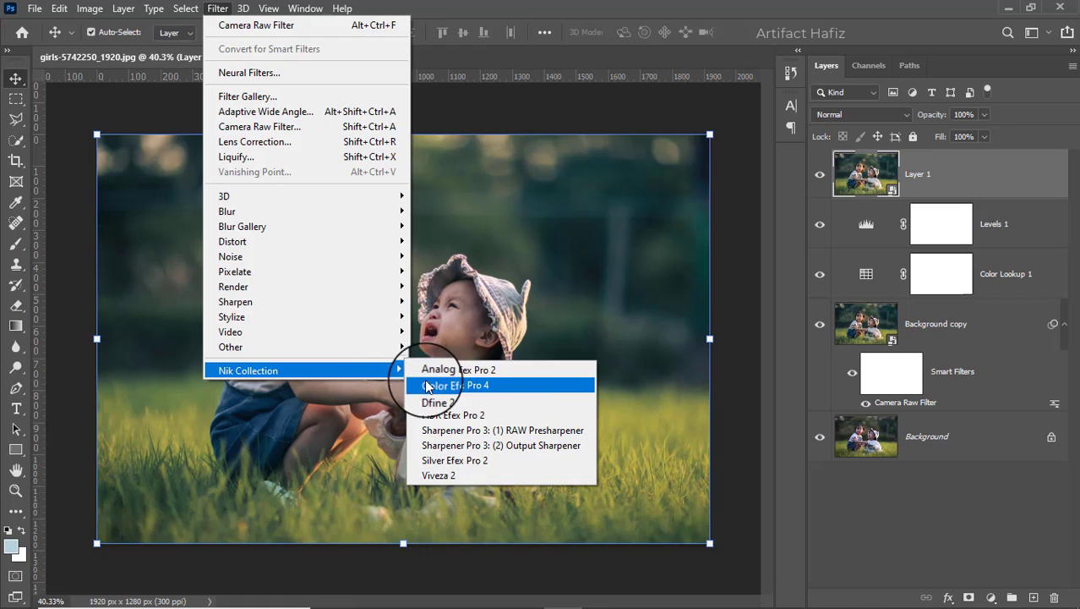
click(427, 380)
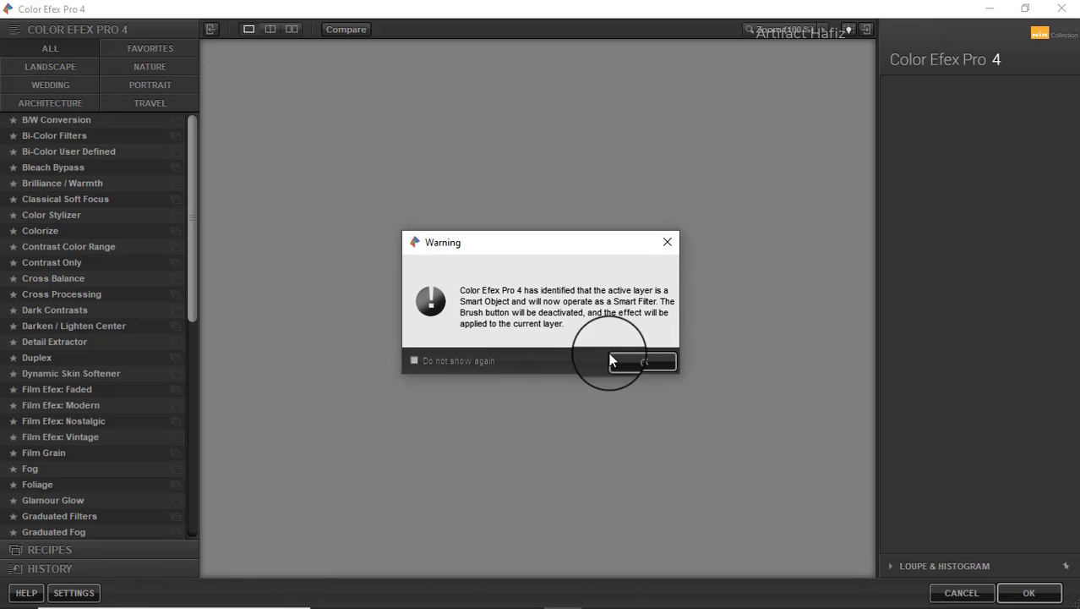
click(644, 358)
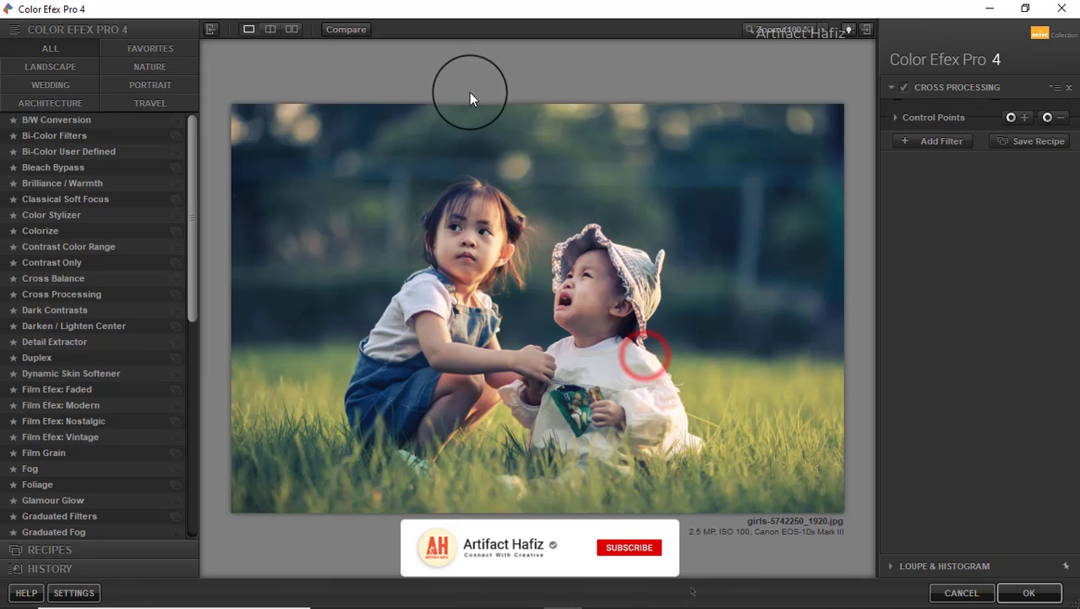
click(62, 295)
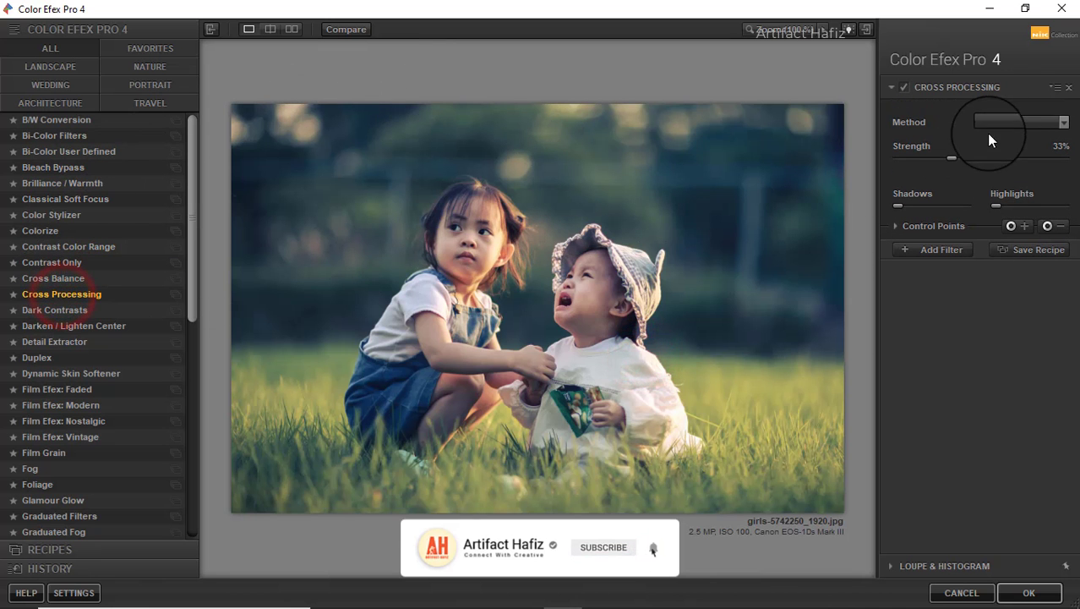
click(1006, 120)
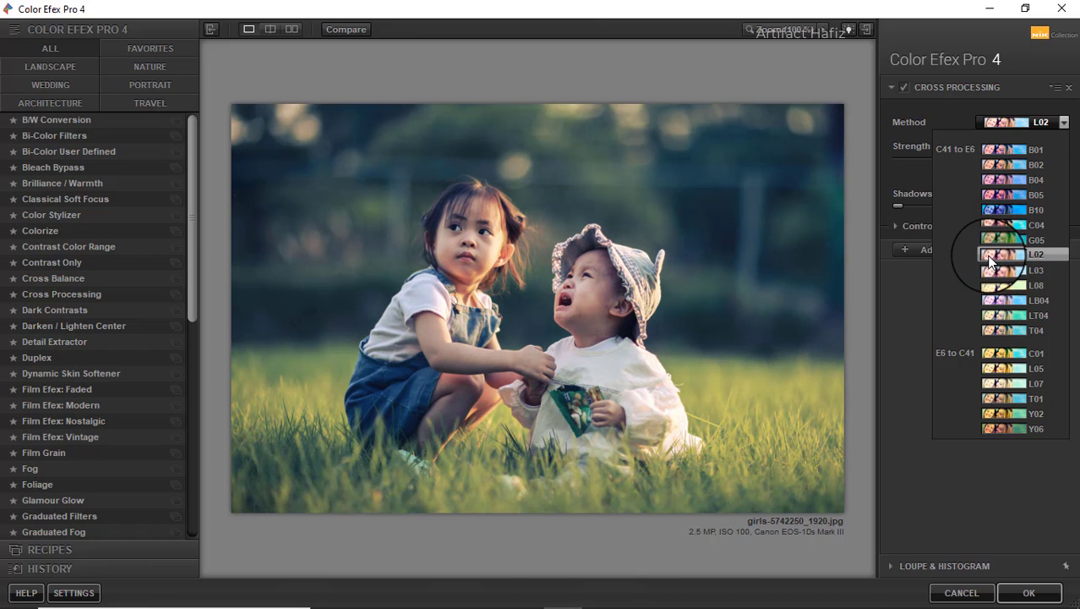
click(990, 260)
click(906, 88)
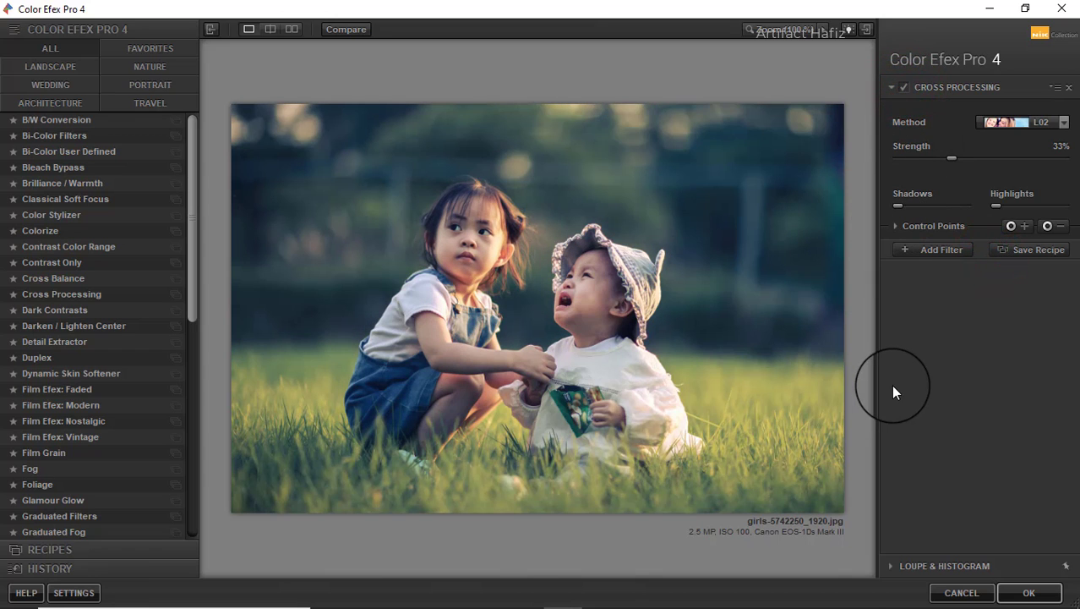
click(1007, 592)
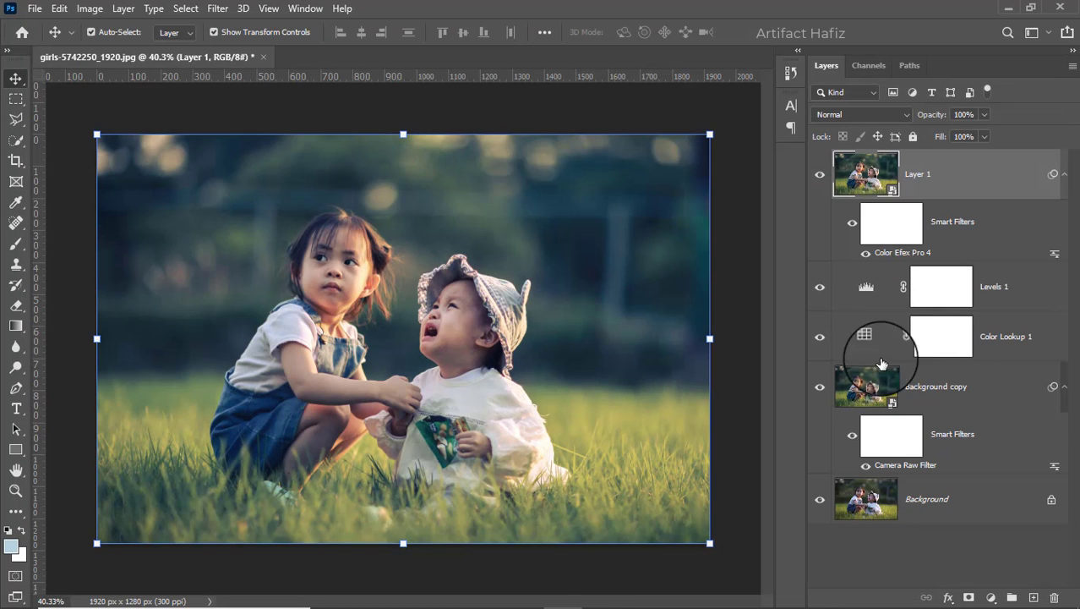
- Compare the graded photo with the original by hiding and showing all layers except the Background
alt+click(820, 500)
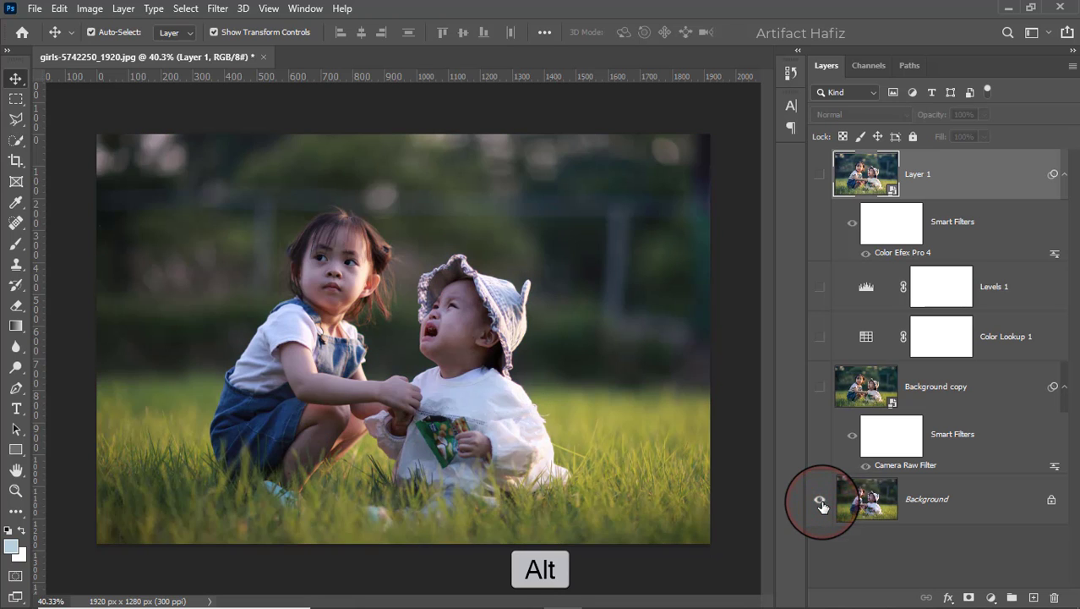
alt+click(821, 502)
alt+click(821, 502)
alt+click(821, 502)
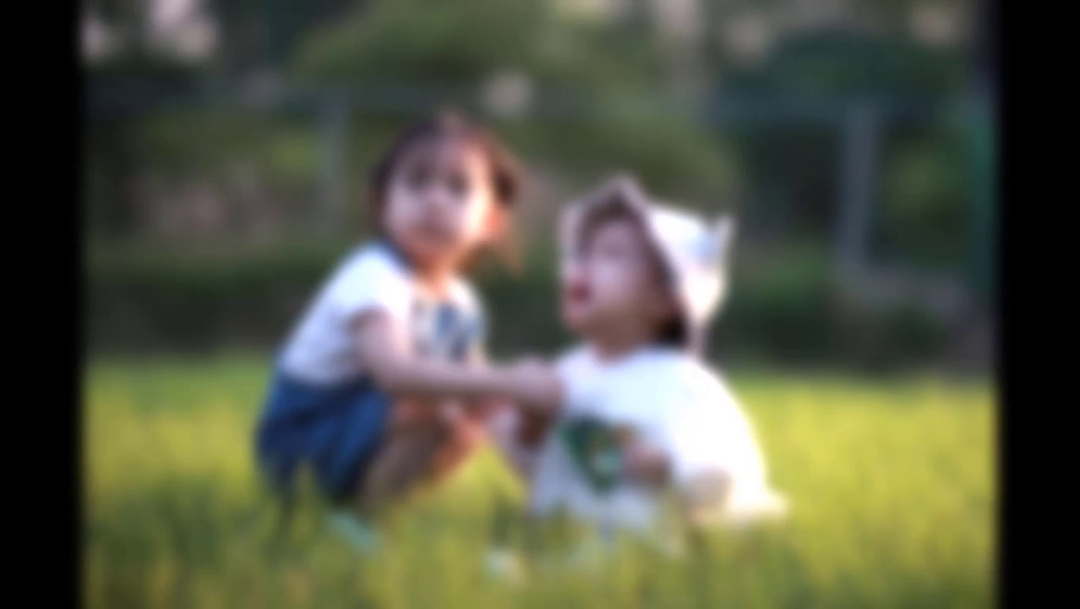